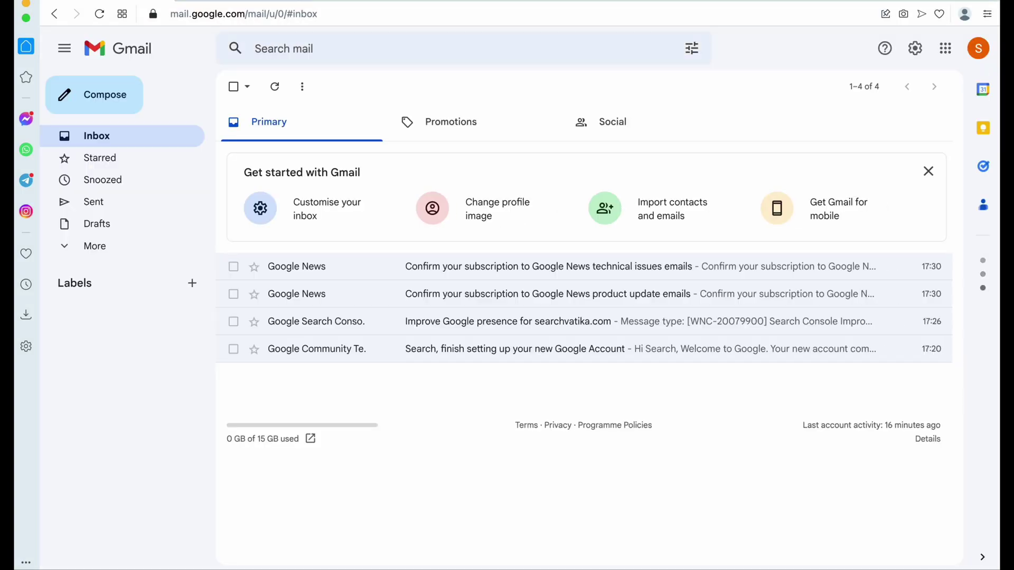
Check the signed-in Gmail account, then search Google for 'google adsense' in a new tab.
click(978, 48)
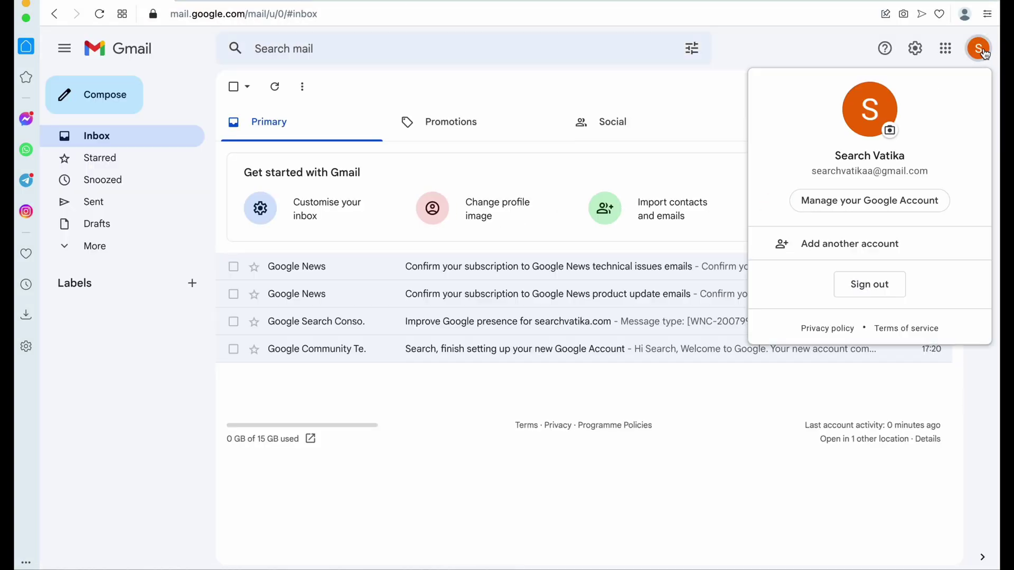
click(979, 48)
key(ctrl+t)
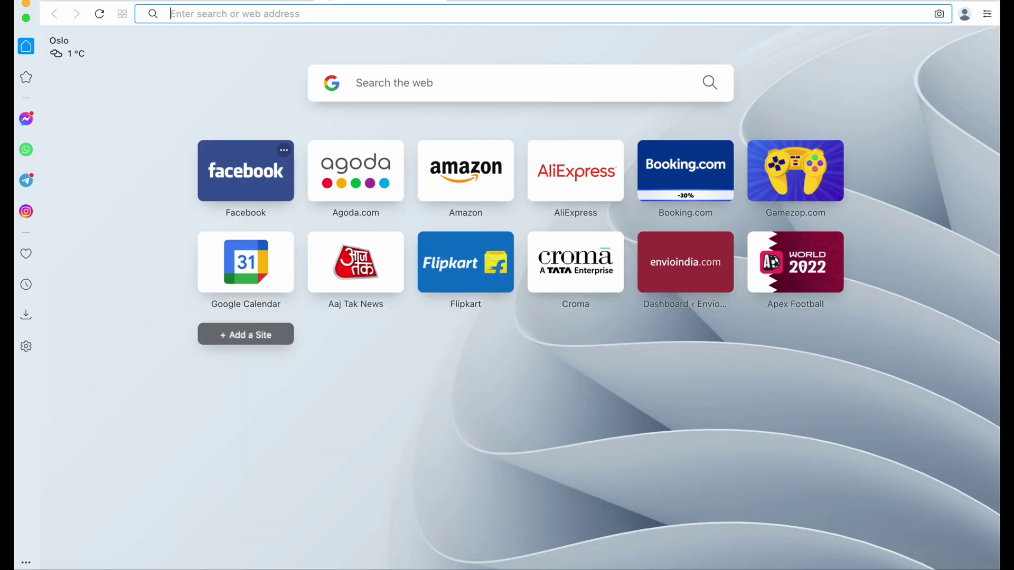
text(google ad)
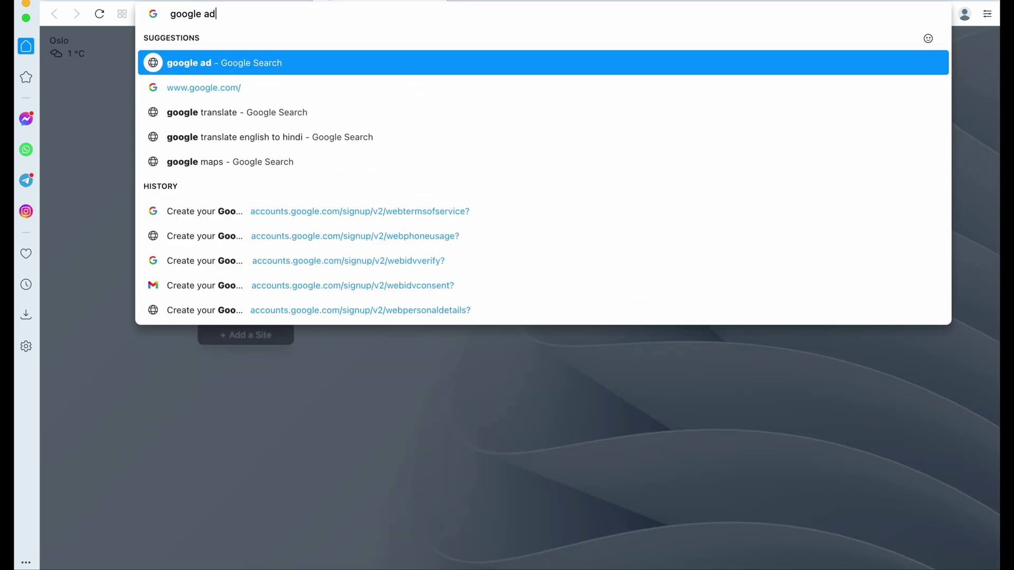
text(sense)
key(Return)
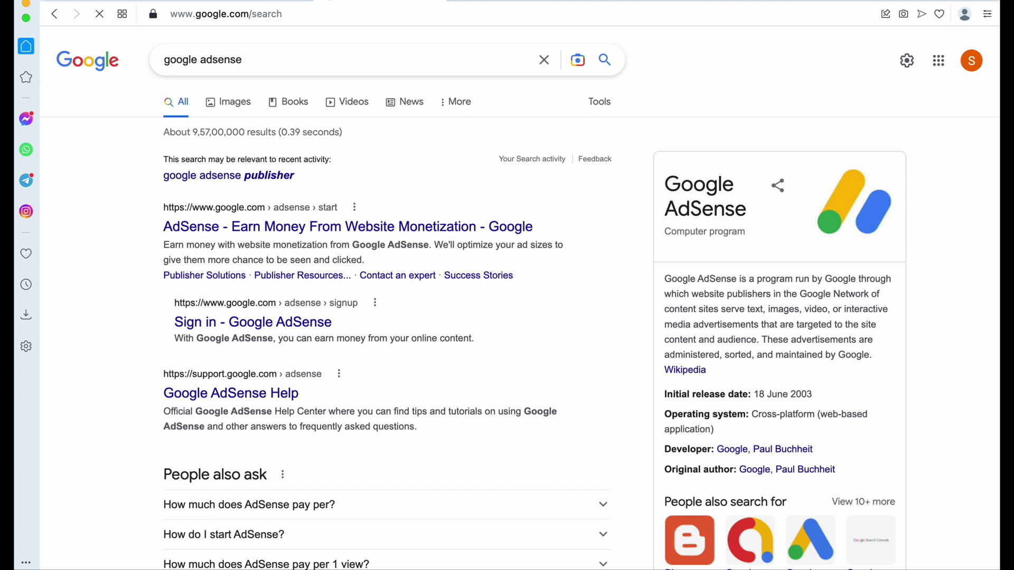
Open the AdSense result, choose Get started and sign in with the existing Google account.
click(247, 227)
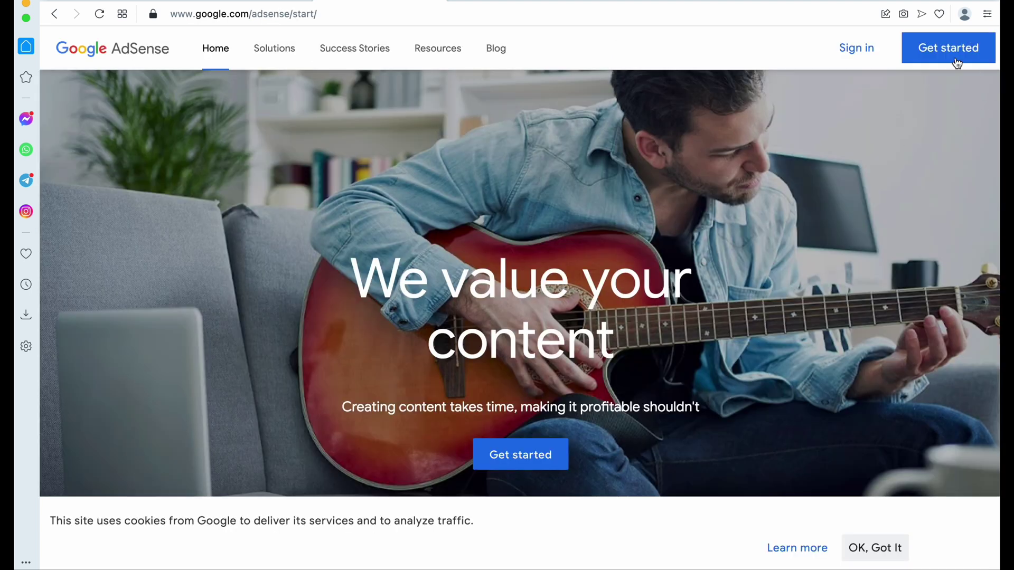
click(941, 56)
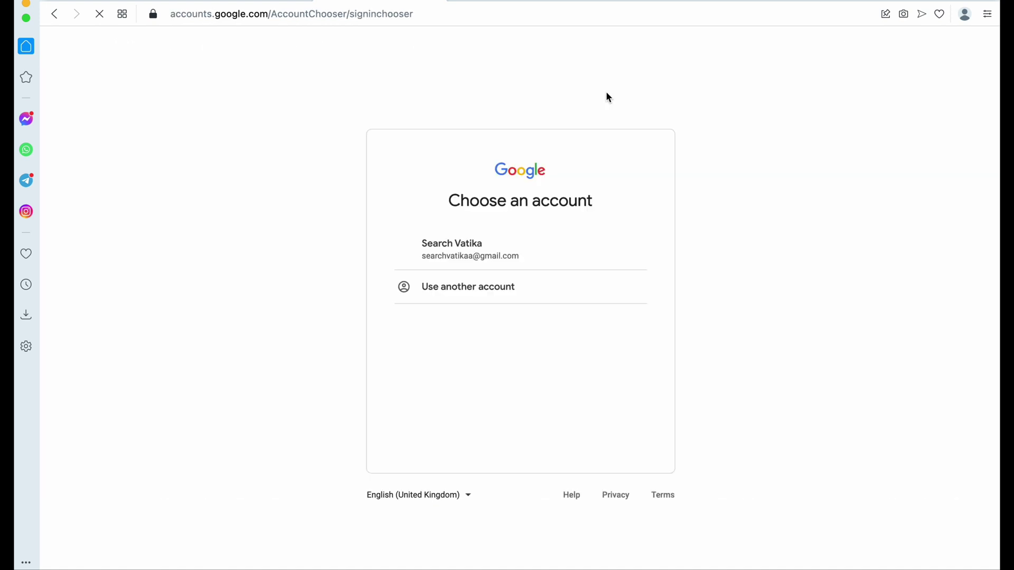
click(462, 252)
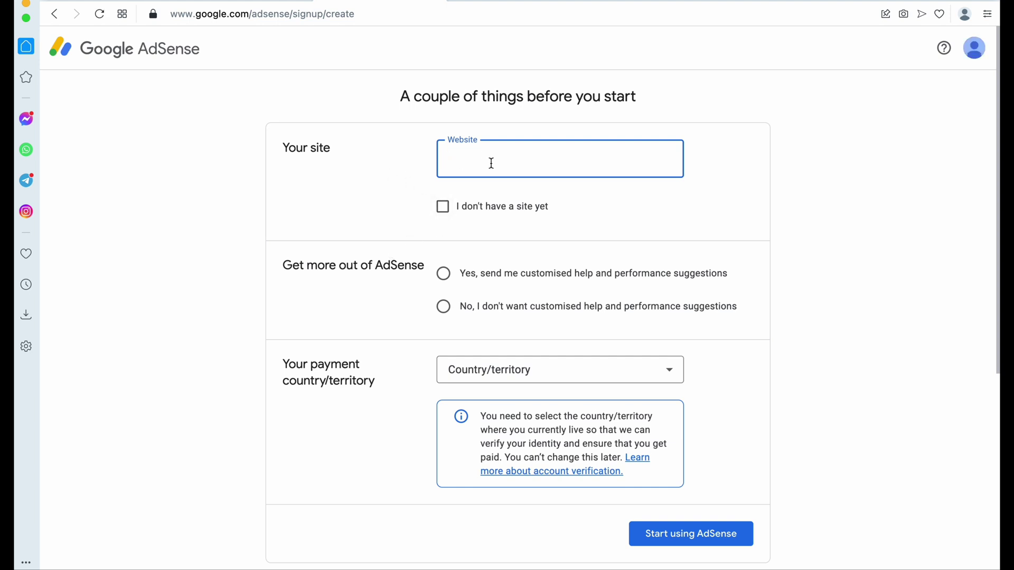
Enter searchvatika.com as the website, opt in to customised help, and filter countries by 'india'.
text(searchvatika.com)
click(778, 175)
scroll(585, 201, down, 2)
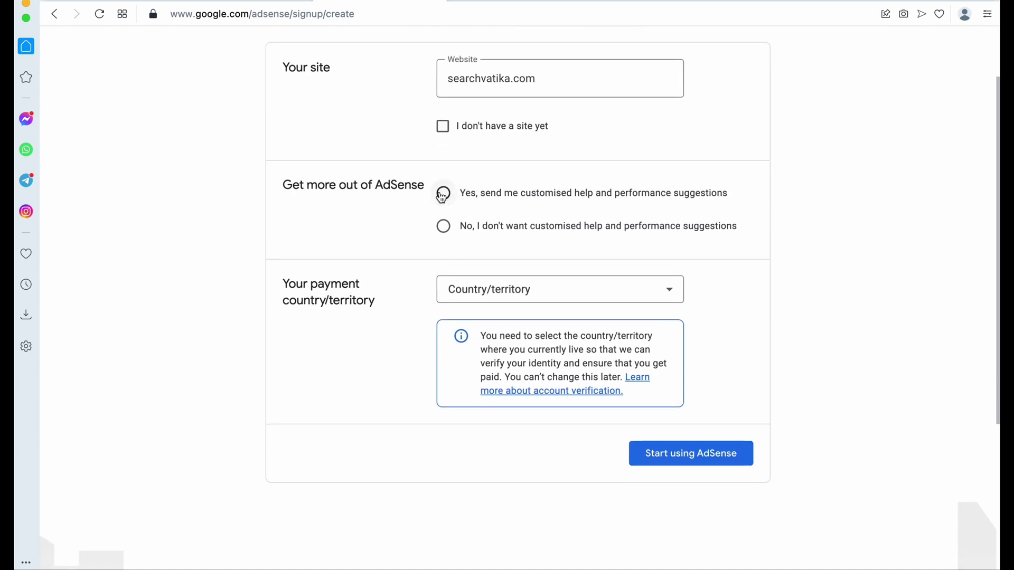
click(442, 193)
click(553, 290)
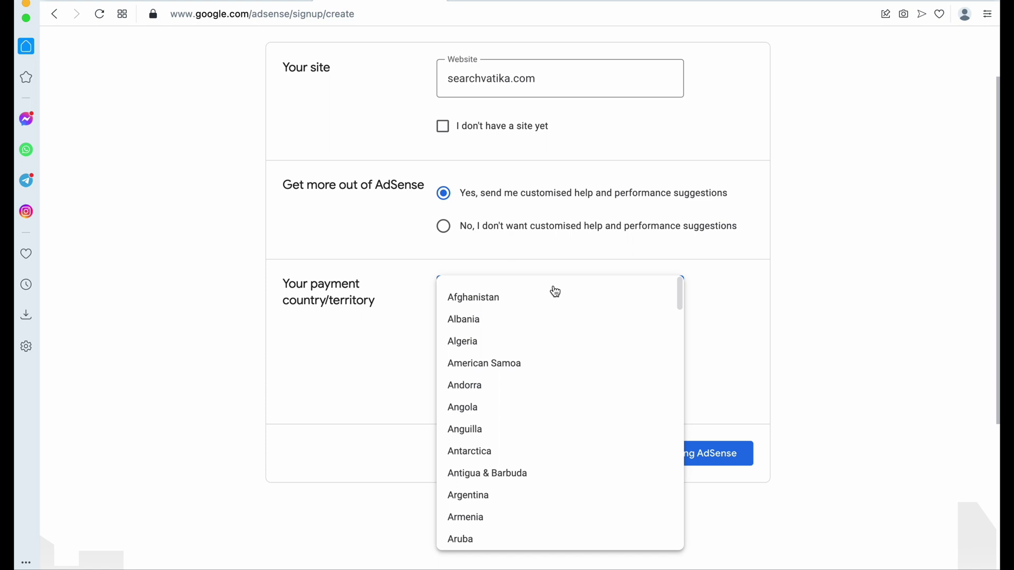
text(india)
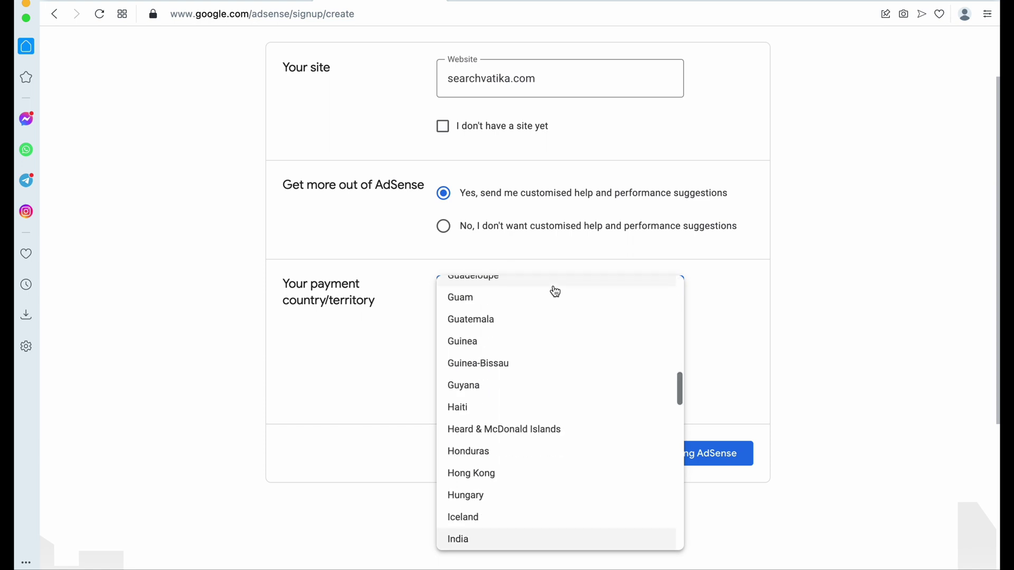
scroll(538, 475, down, 1)
Select India as the payment country and accept the AdSense agreement.
click(511, 485)
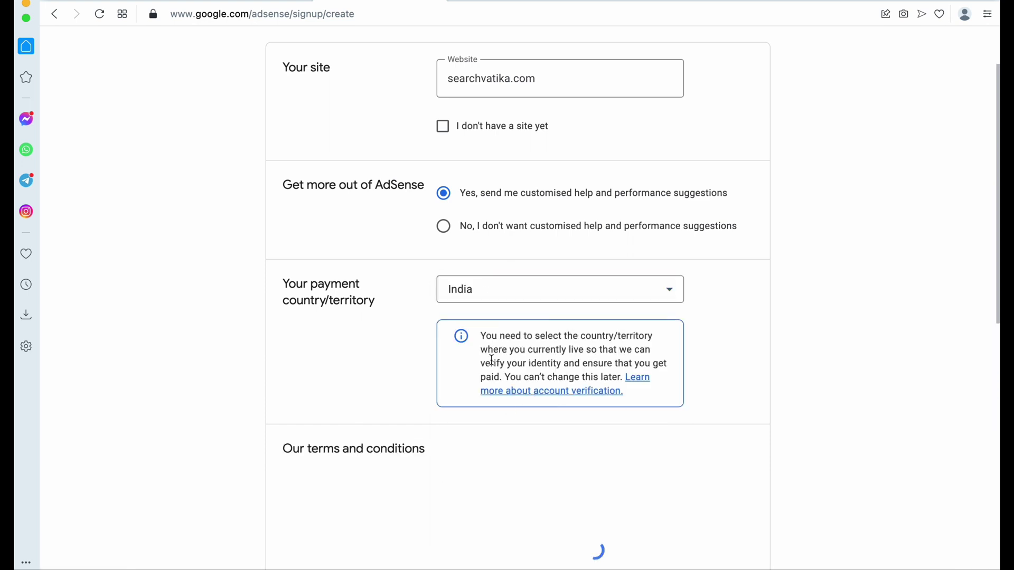
scroll(384, 290, down, 3)
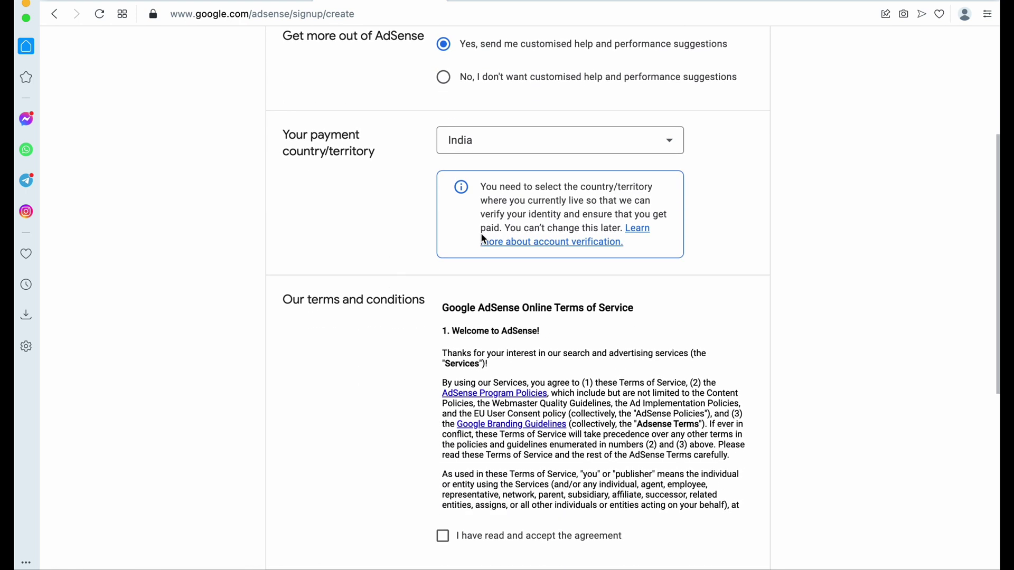
scroll(405, 196, down, 4)
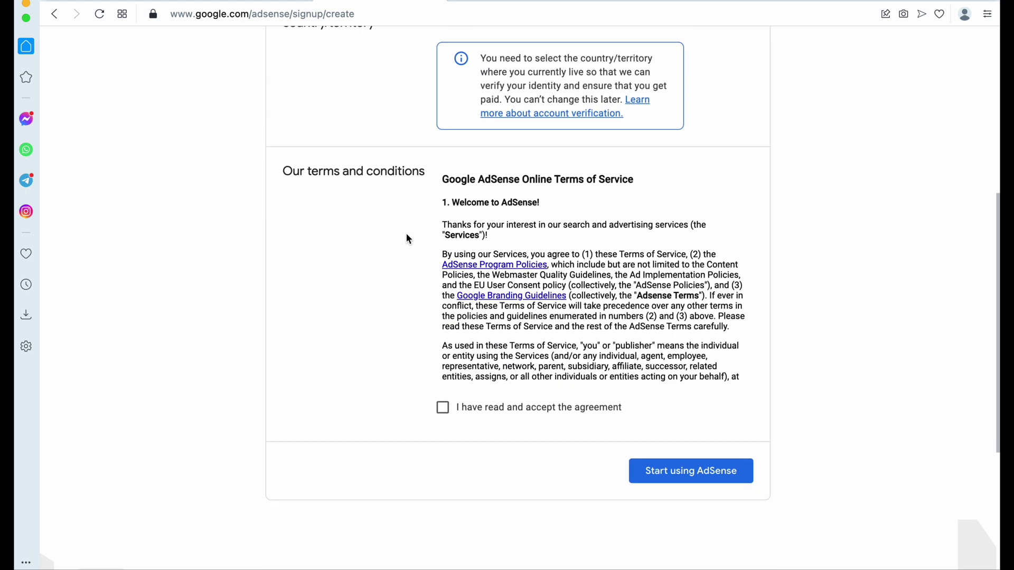
click(442, 368)
Review the form and submit it with Start using AdSense.
scroll(407, 267, up, 3)
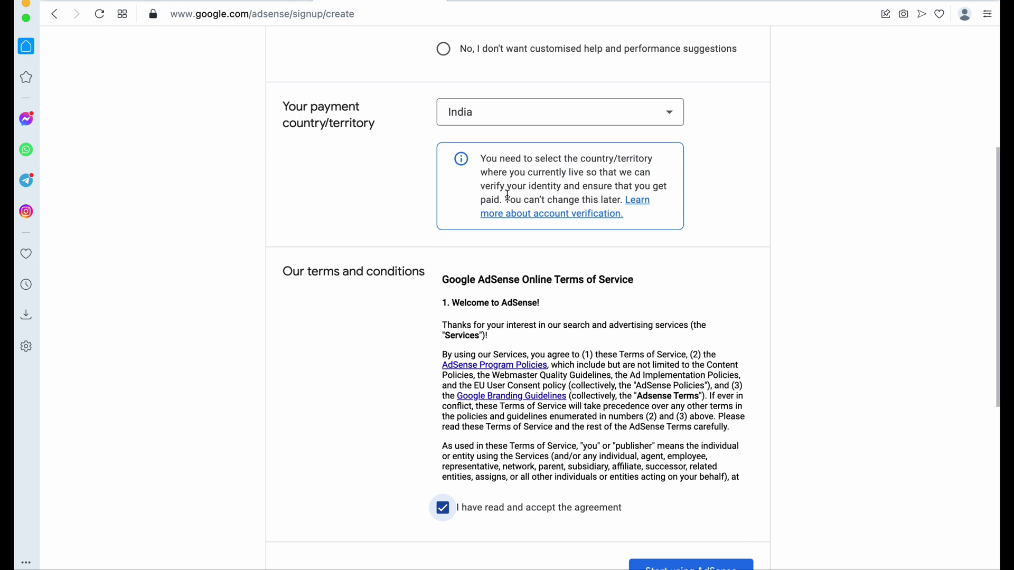
scroll(359, 302, down, 4)
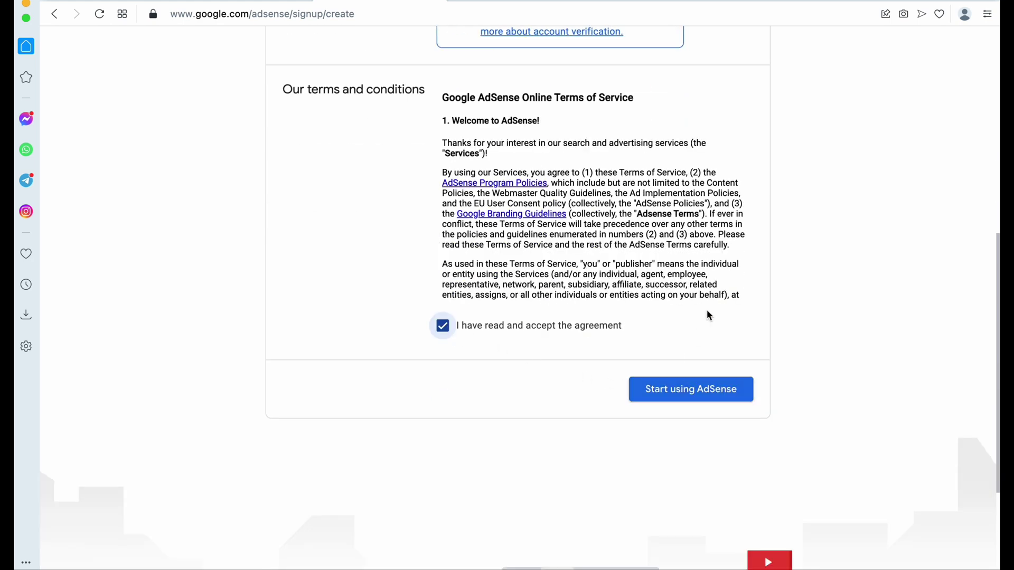
scroll(706, 311, up, 5)
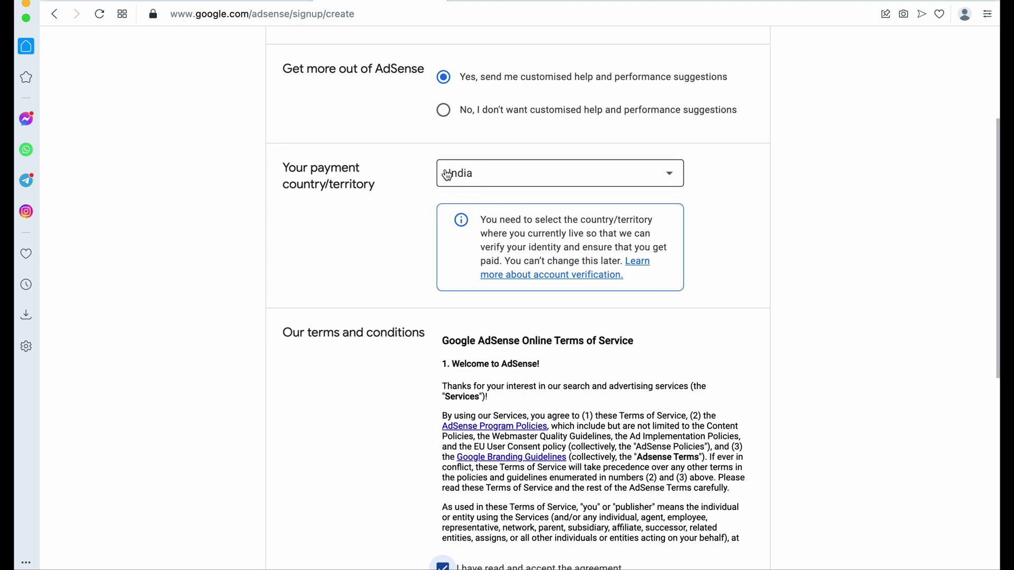
scroll(771, 294, down, 3)
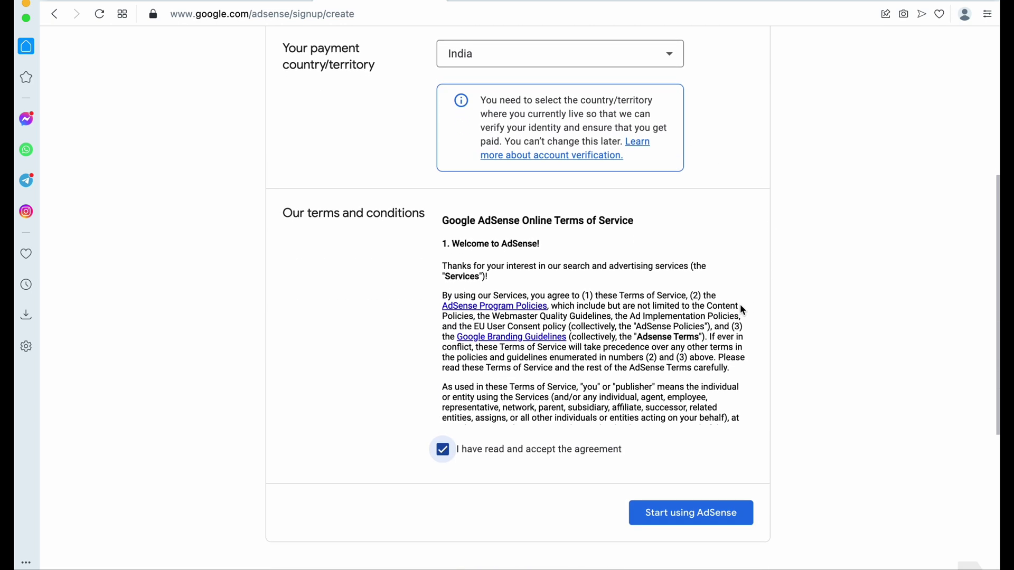
scroll(740, 303, down, 10)
click(714, 524)
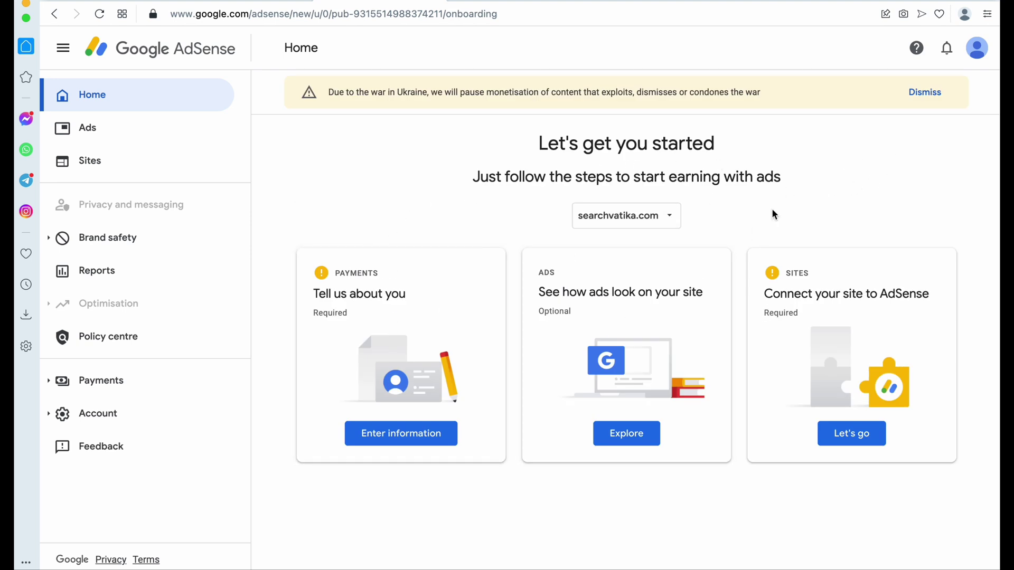
Dismiss the Ukraine war banner and open Enter information on the Payments card.
click(924, 91)
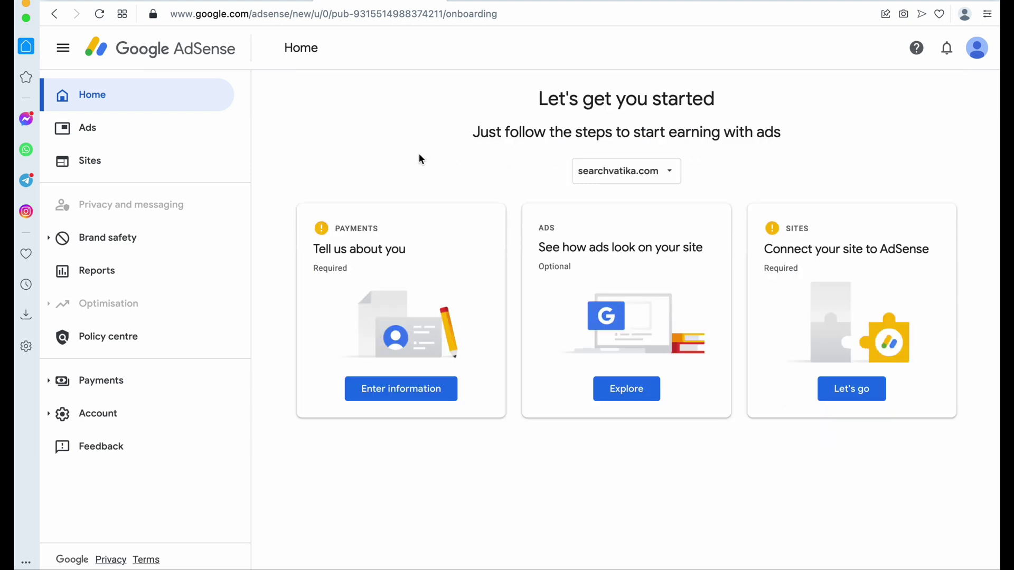
click(392, 395)
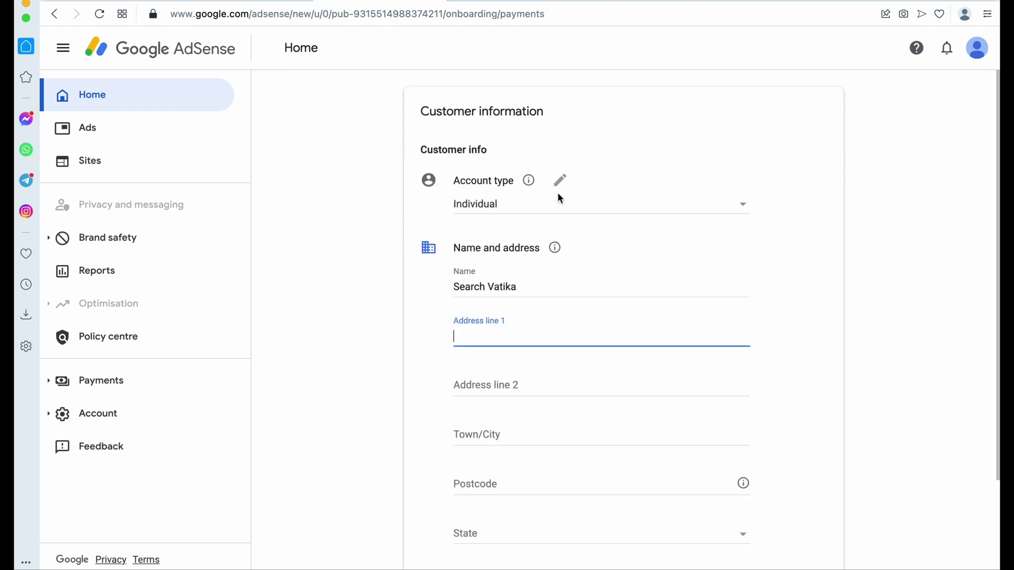
Keep account type Individual and replace the personal name in Name with 'Search Vatika'.
scroll(340, 223, down, 3)
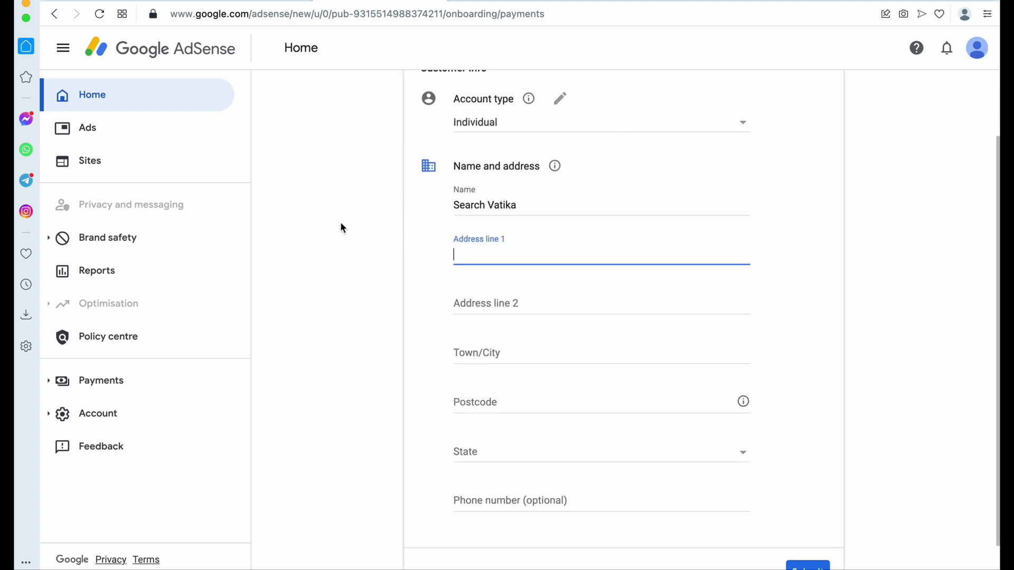
click(513, 115)
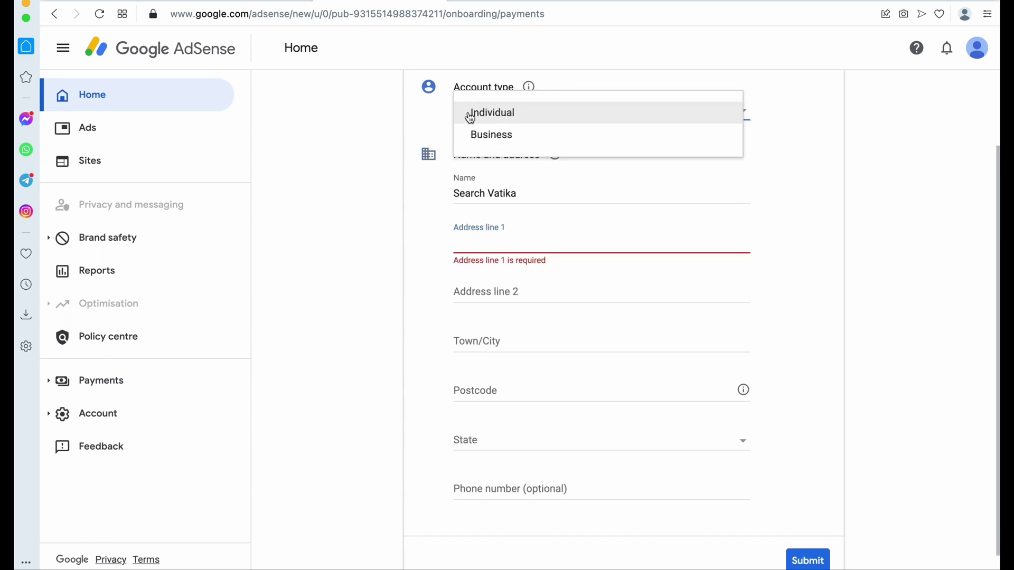
click(497, 113)
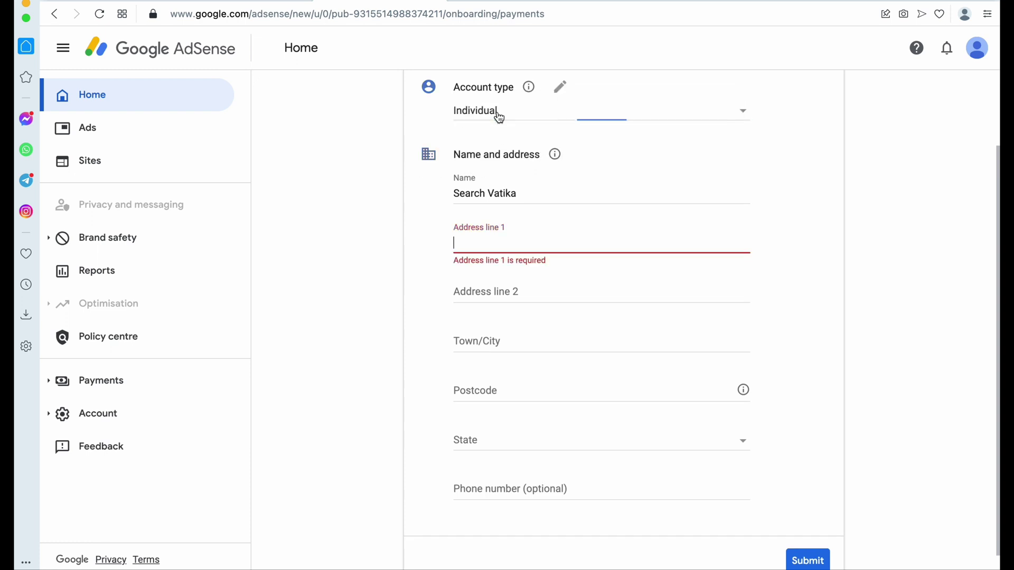
triple_click(529, 199)
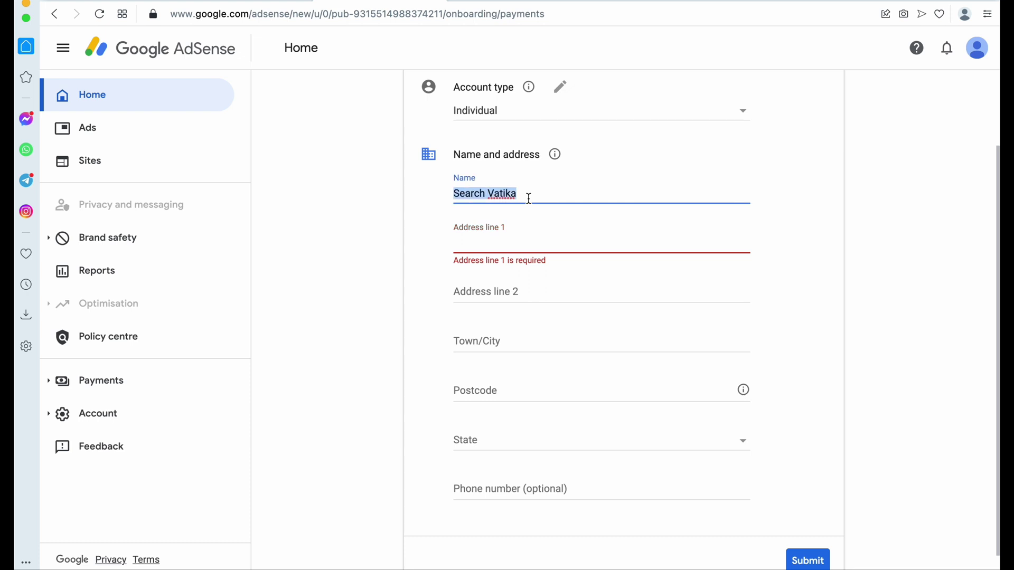
text(Ra)
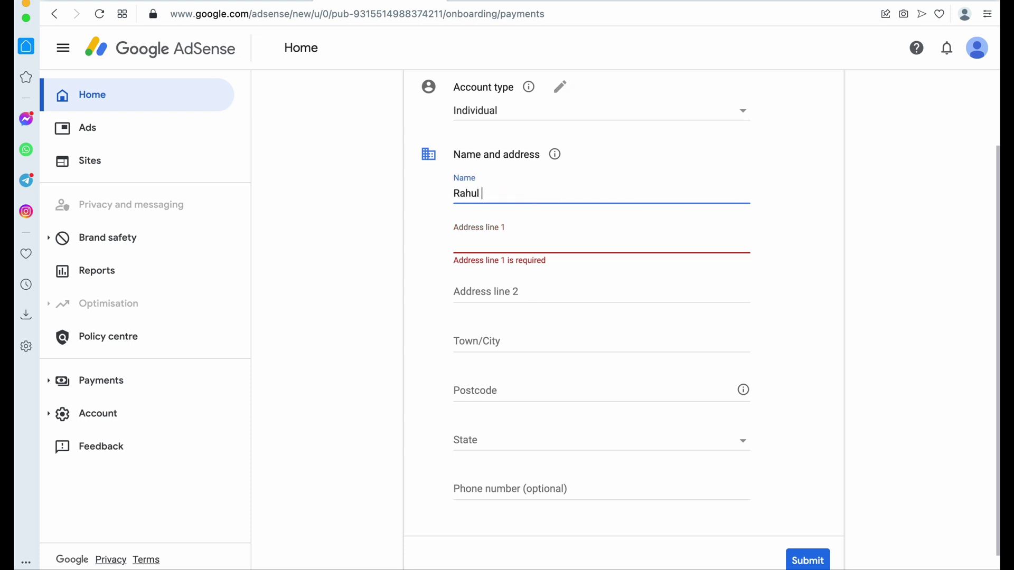
text(hul)
key(ctrl+a)
text(Search Vatika)
Fill in the first address line, town/city and postcode, correcting the postcode's last digit.
click(527, 247)
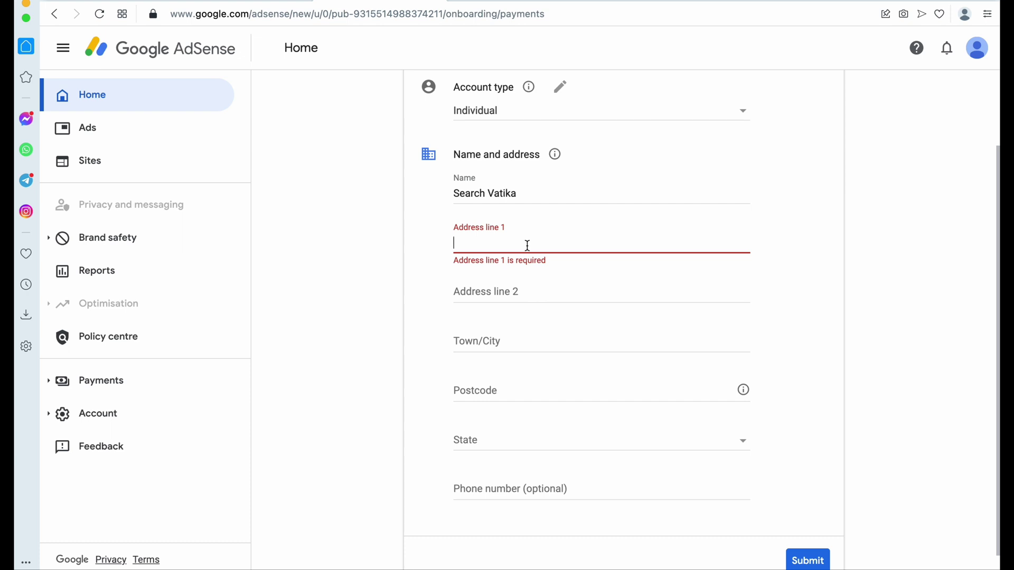
text(Gurgaon)
key(Tab)
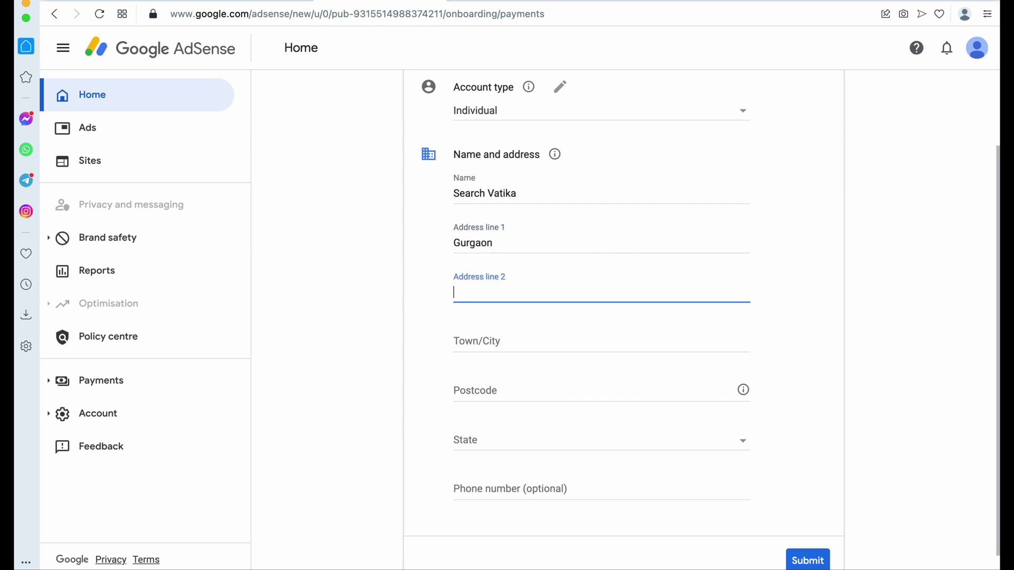
click(525, 342)
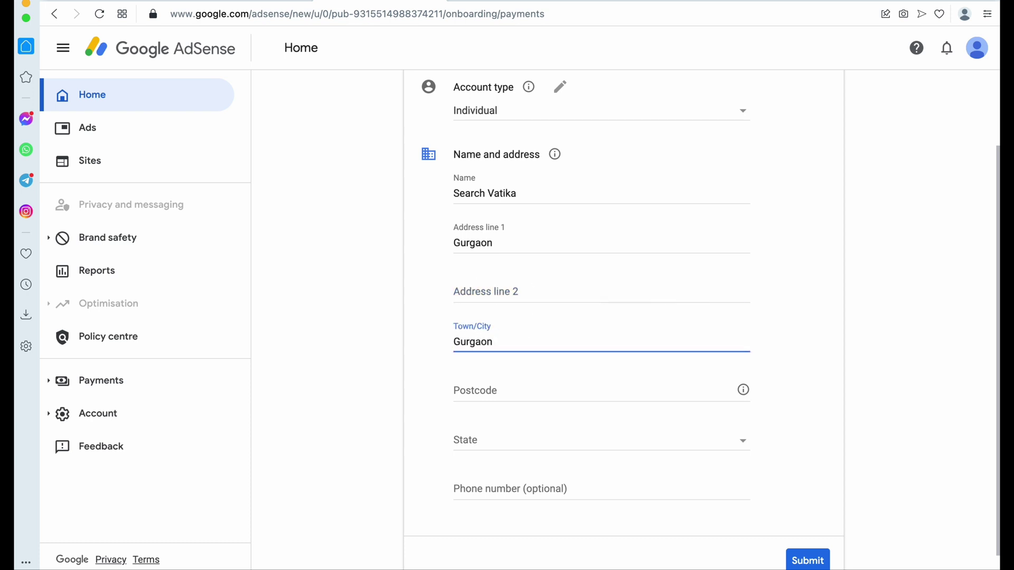
text(1)
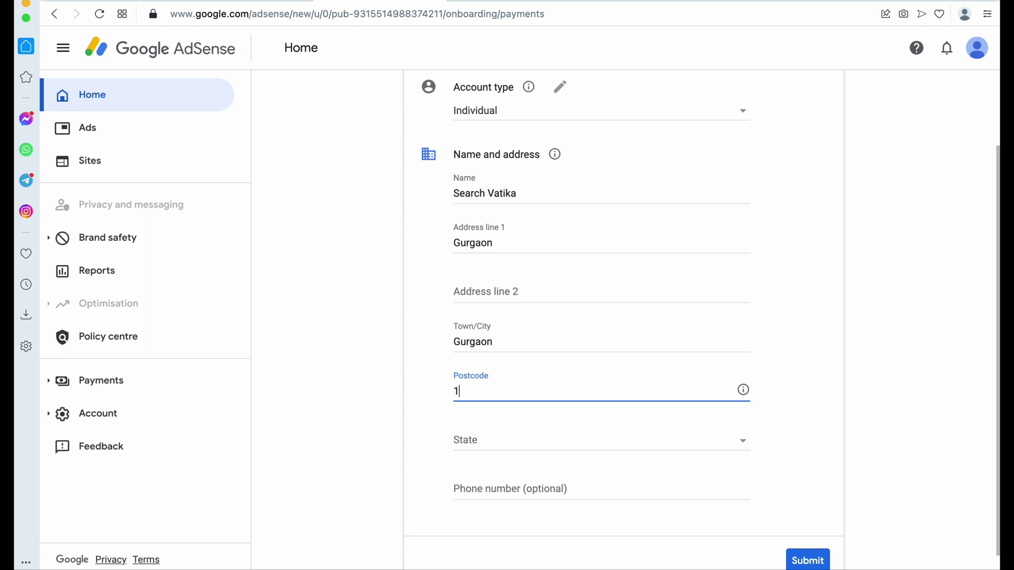
text(22)
key(BackSpace)
text(1)
click(422, 314)
Choose Haryana from the State dropdown and review the completed customer information form.
scroll(448, 317, down, 1)
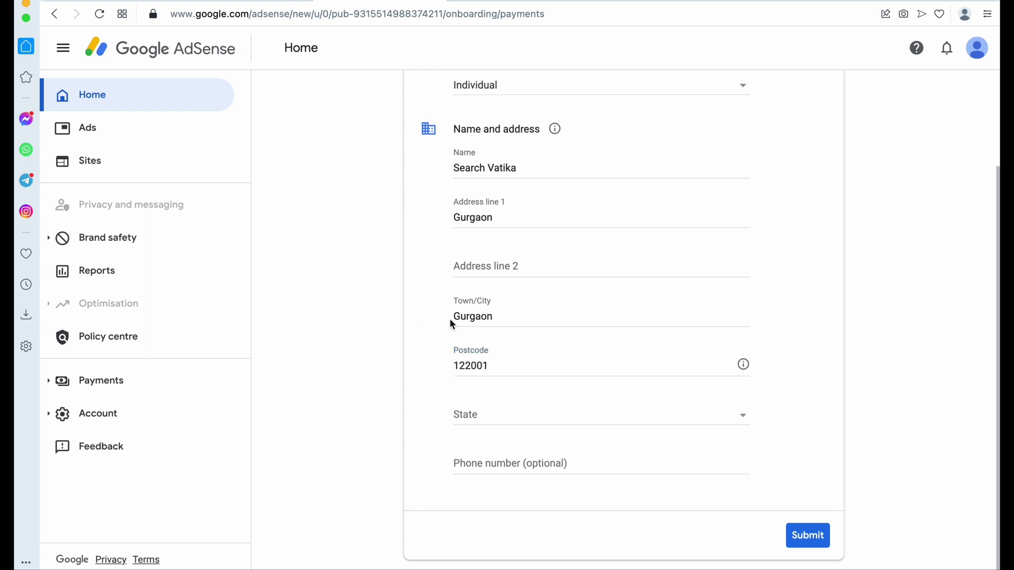
click(519, 420)
scroll(532, 442, down, 7)
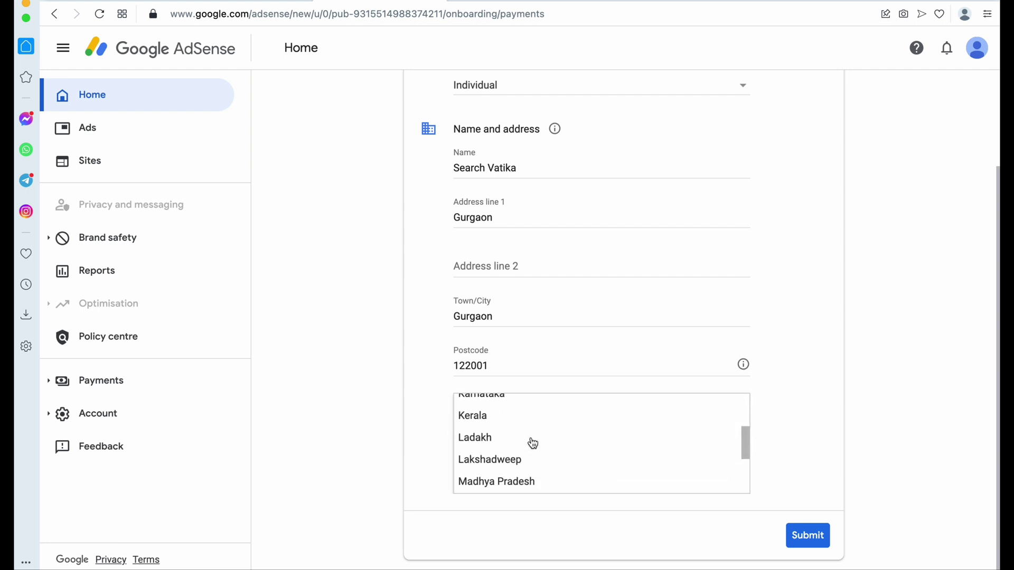
scroll(532, 443, up, 5)
click(517, 439)
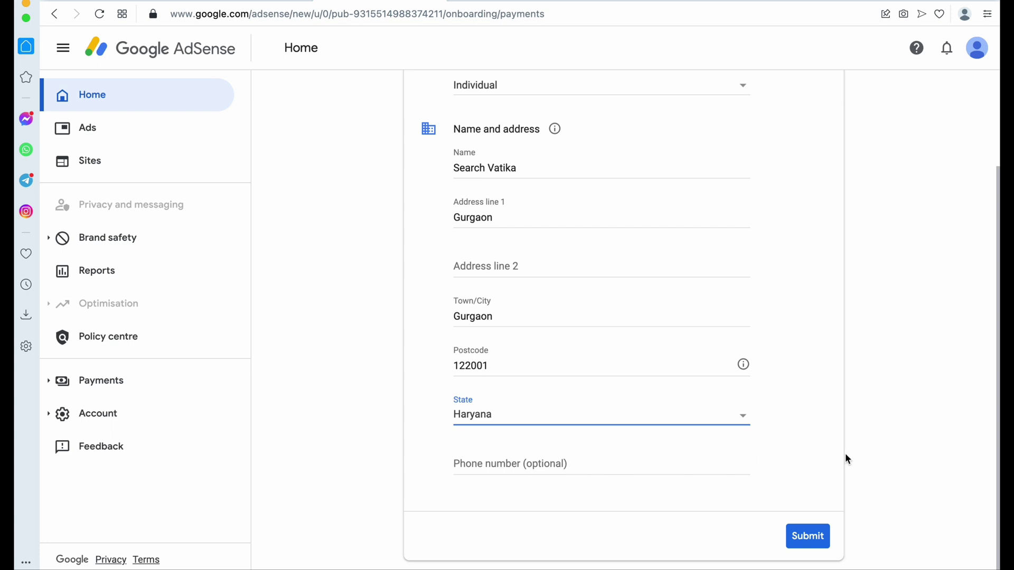
scroll(751, 366, up, 3)
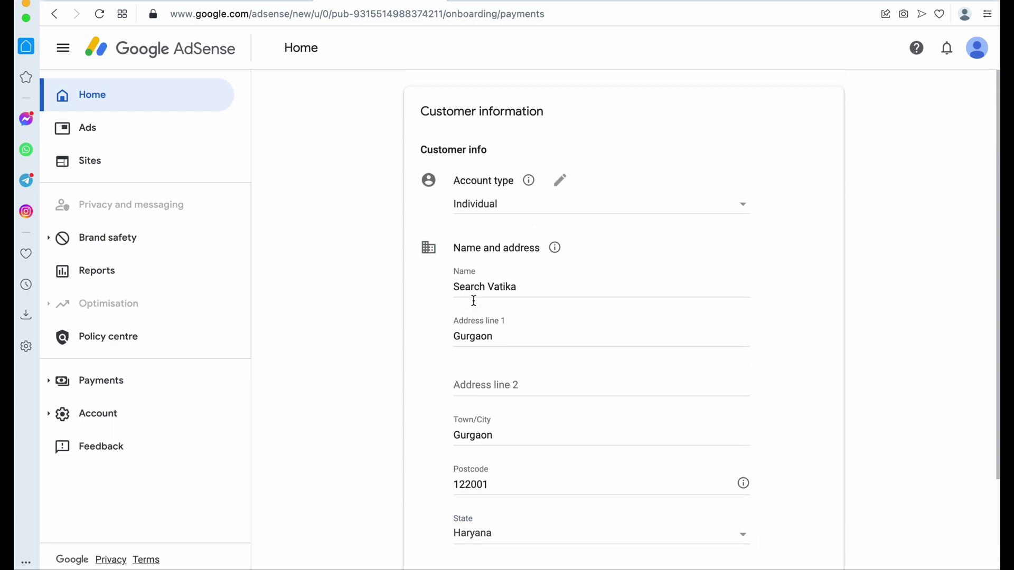
scroll(420, 300, down, 1)
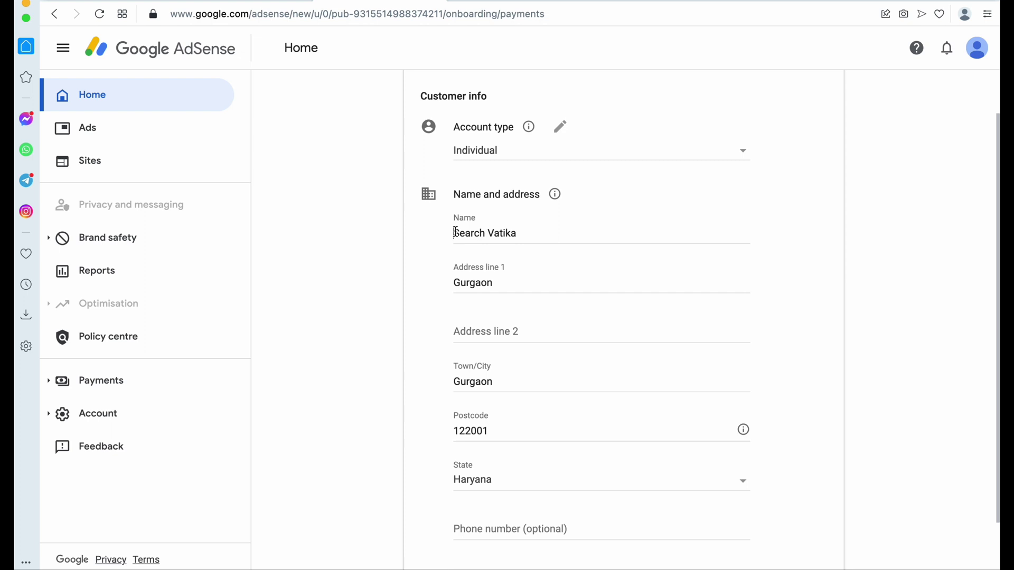
drag(455, 233, 521, 232)
click(521, 232)
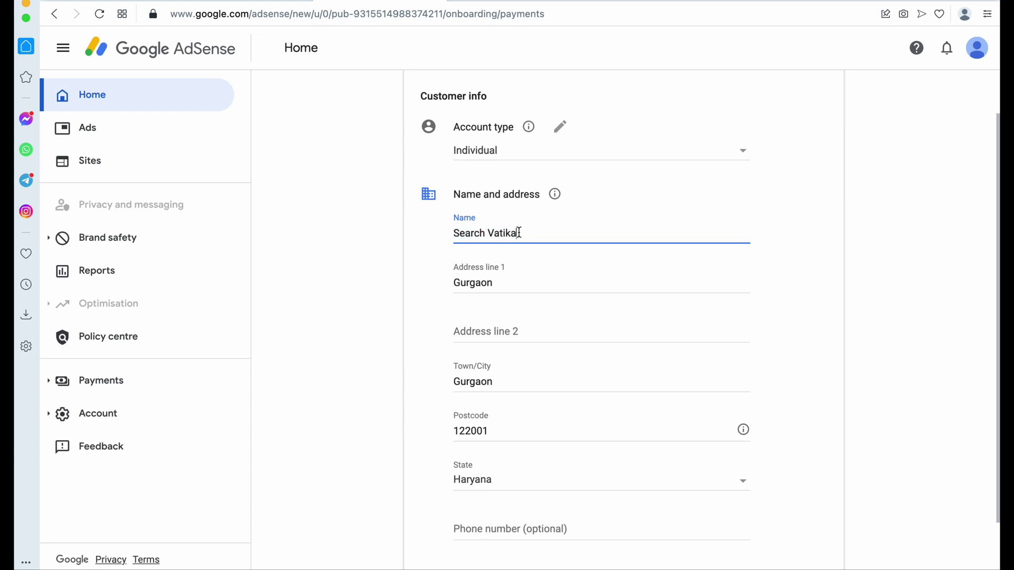
click(425, 252)
scroll(502, 274, down, 1)
scroll(496, 272, up, 2)
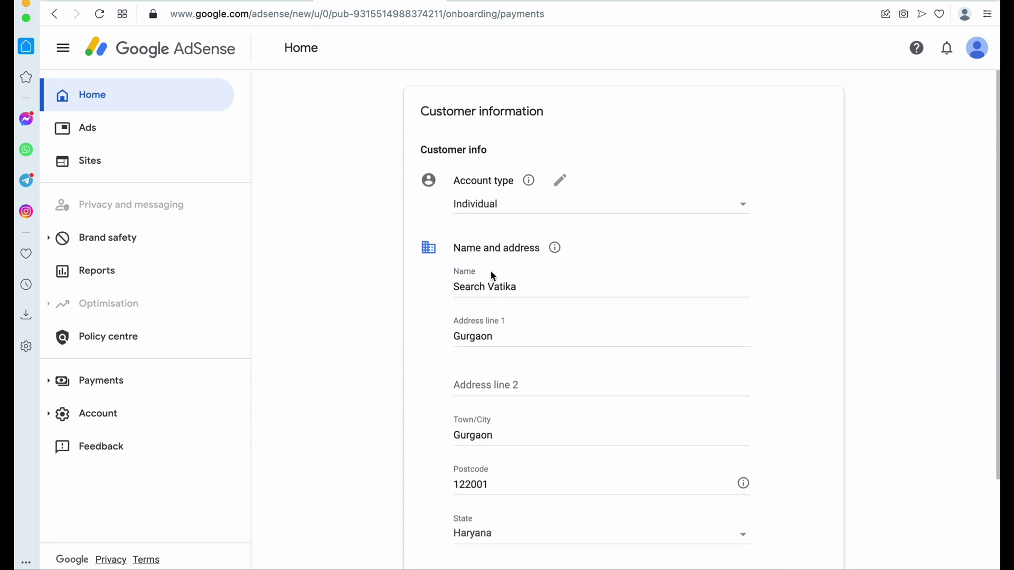
scroll(537, 312, down, 2)
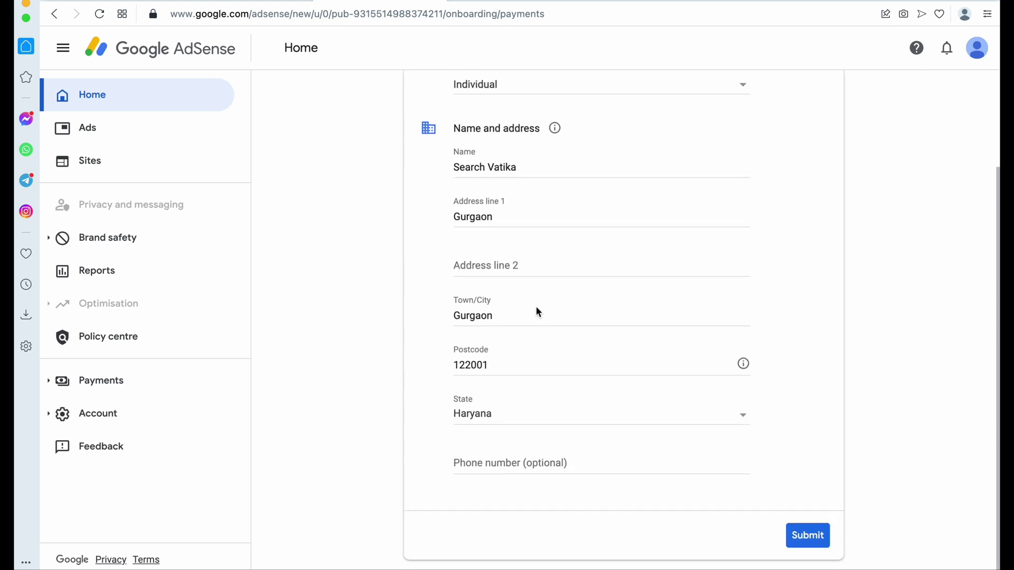
Submit the customer information, then choose Let's go on the Sites card.
click(810, 536)
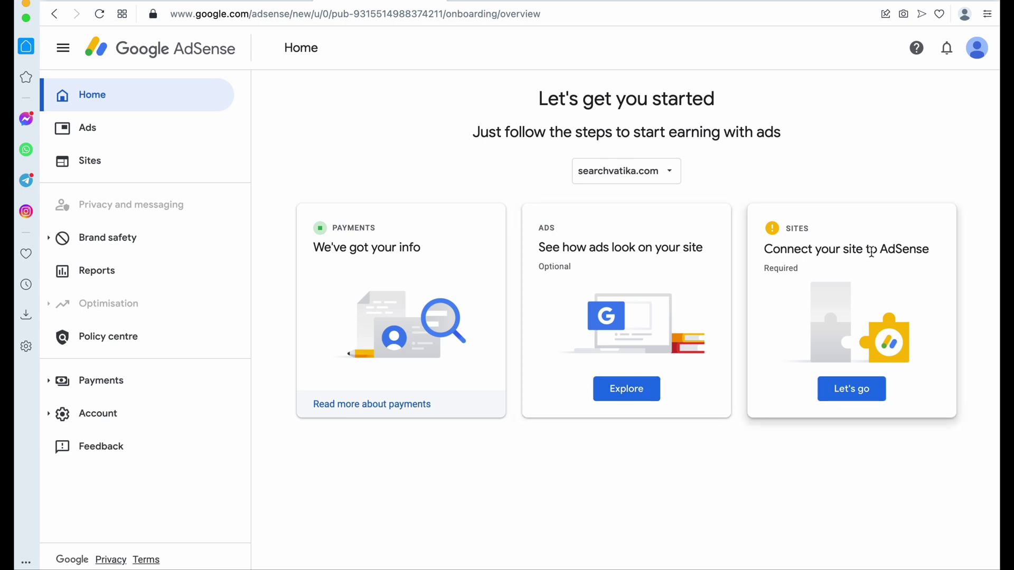
drag(916, 249, 805, 252)
click(810, 253)
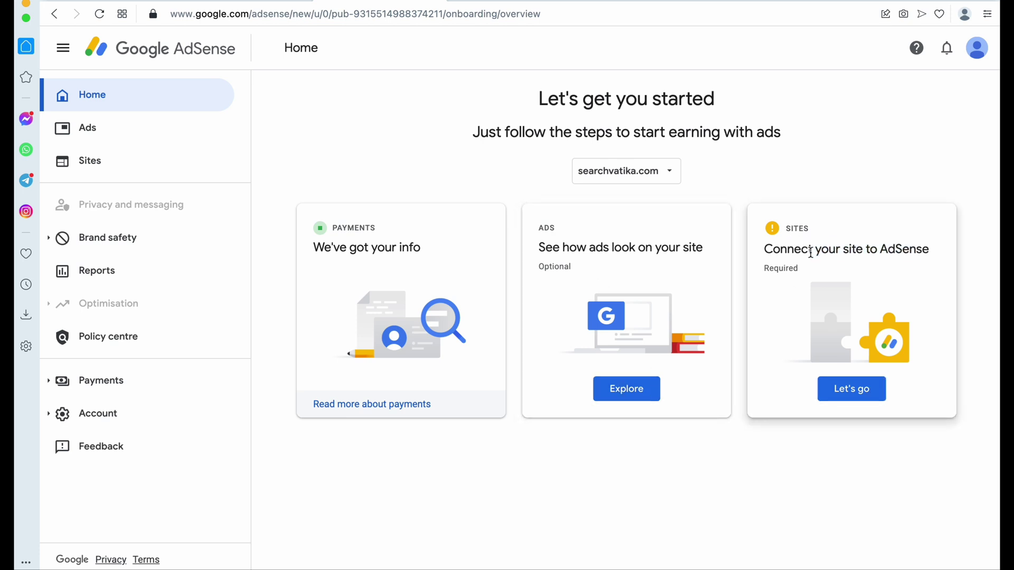
click(851, 380)
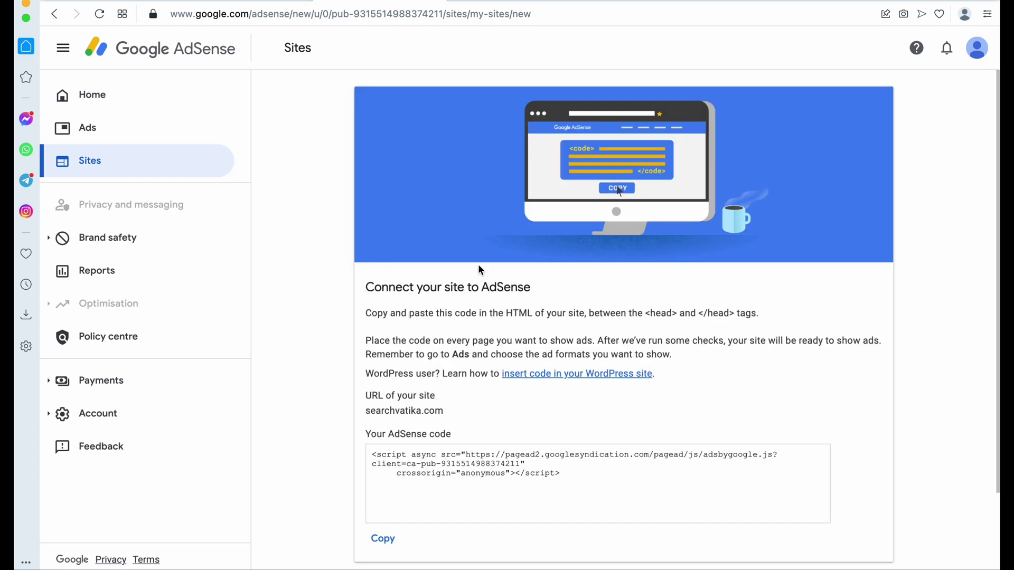
Copy the searchvatika.com AdSense code snippet, then switch to the Firefox WordPress window.
scroll(480, 269, down, 3)
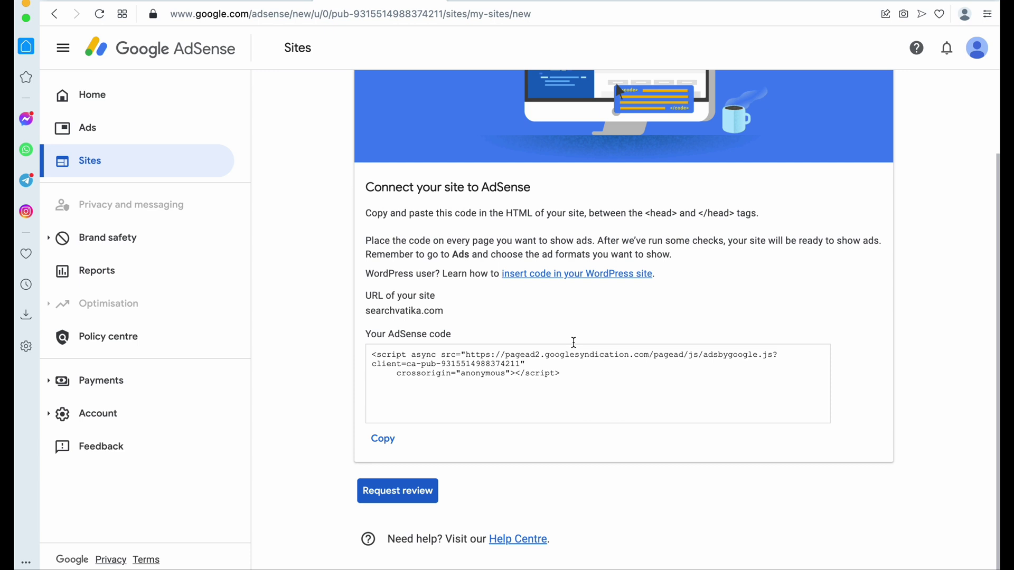
drag(371, 352, 588, 376)
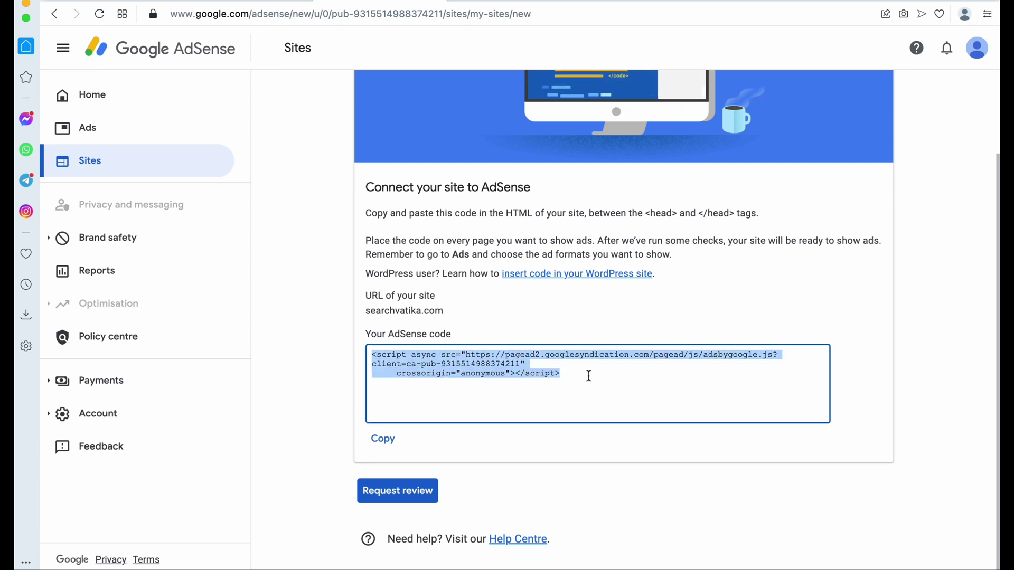
click(388, 439)
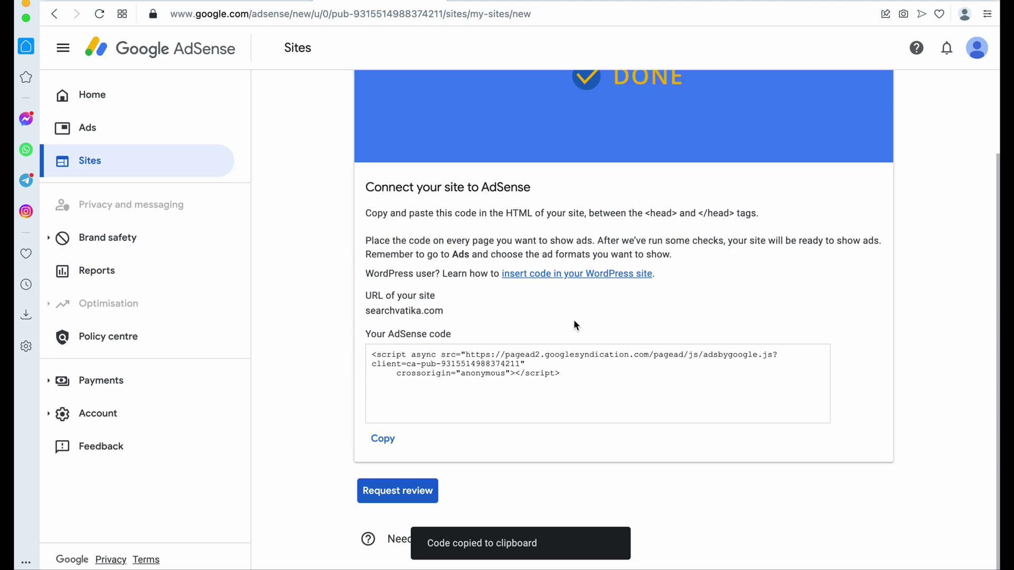
mouse_move(438, 307)
mouse_down()
mouse_move(366, 311)
mouse_move(443, 311)
mouse_up()
click(518, 309)
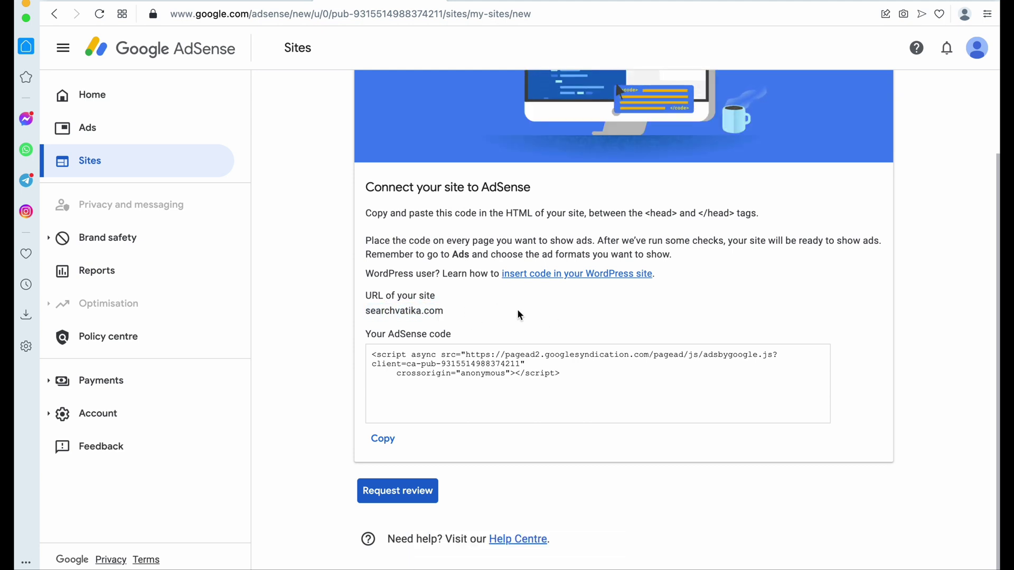
scroll(670, 314, up, 2)
scroll(673, 320, down, 2)
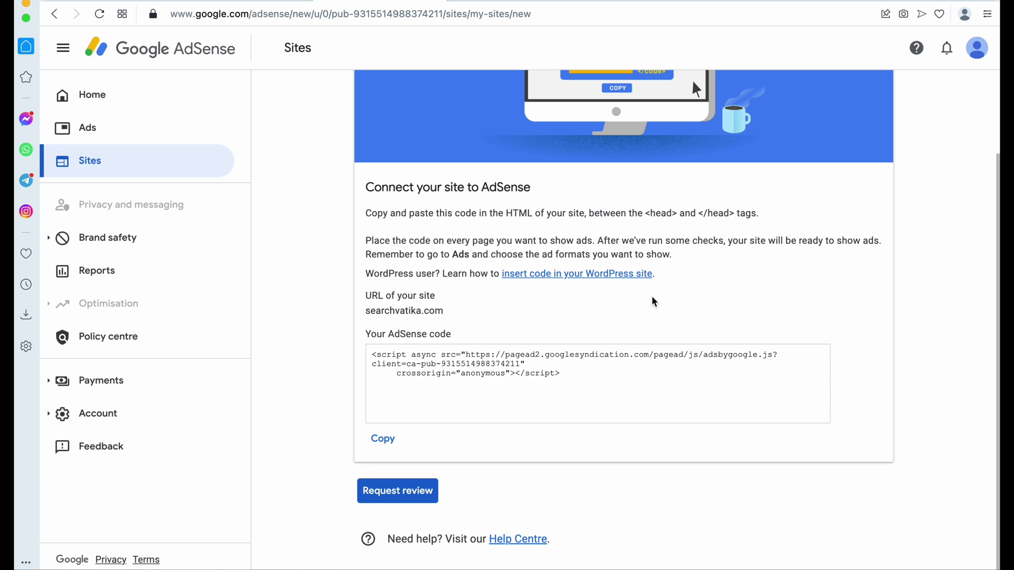
scroll(584, 317, up, 2)
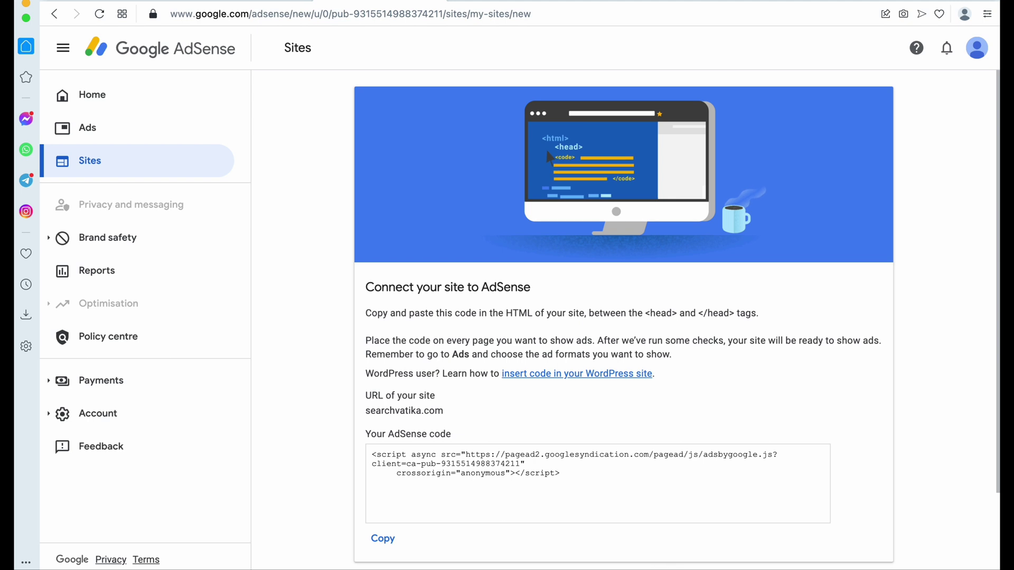
click(591, 549)
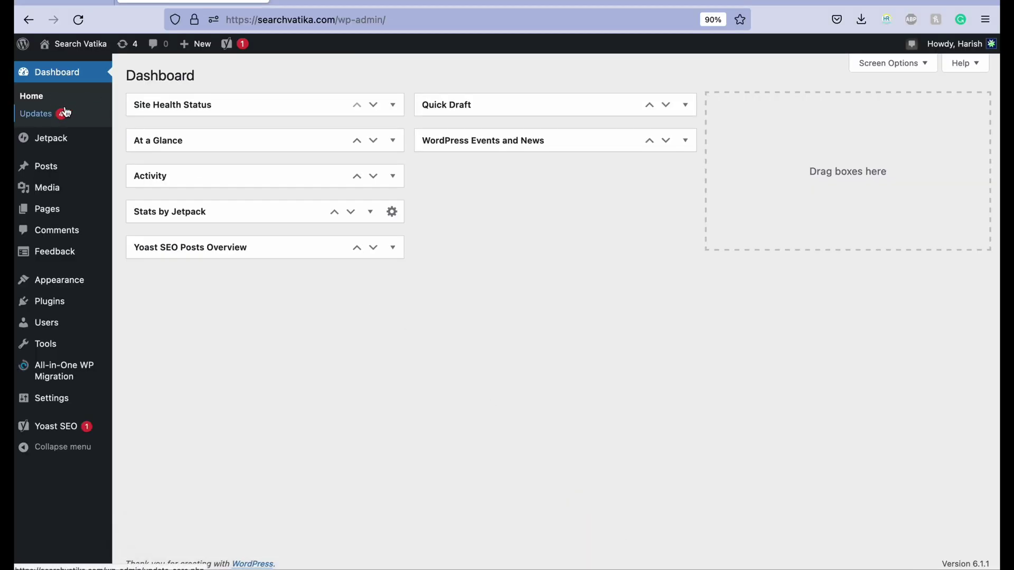
Browse the Search Vatika front page, then return to the WordPress admin Dashboard.
click(307, 2)
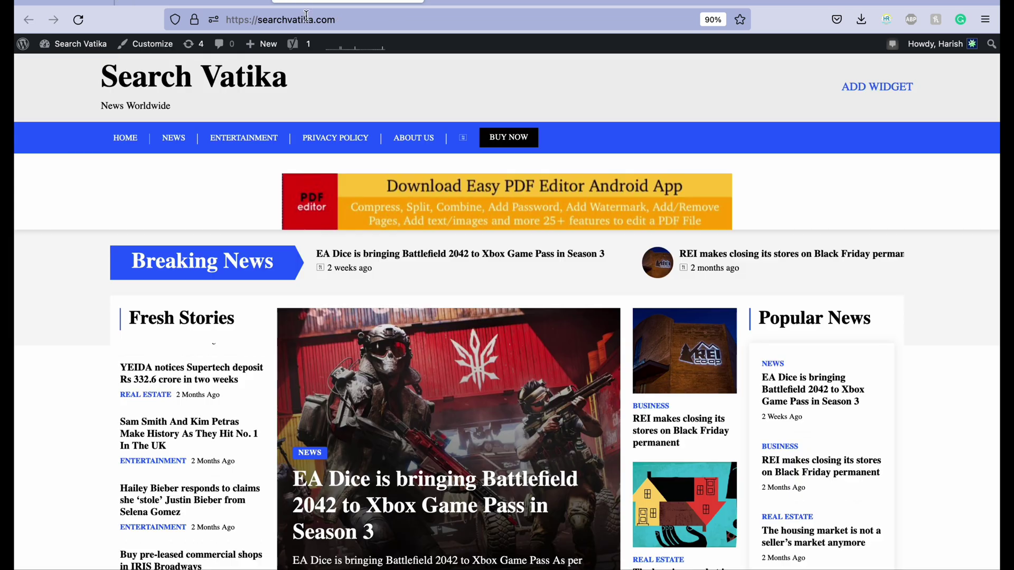
scroll(368, 286, down, 15)
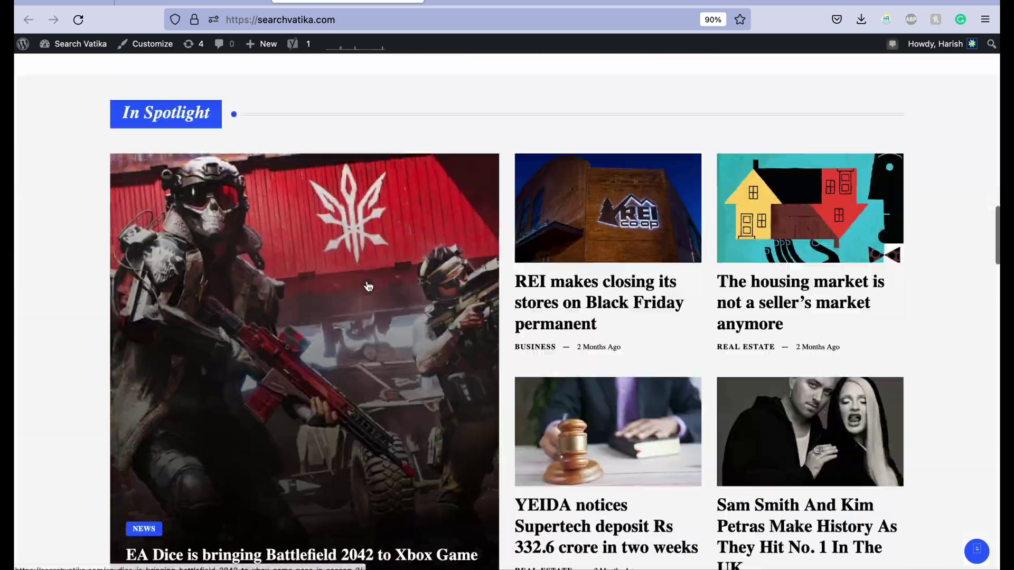
scroll(367, 285, up, 15)
scroll(368, 286, down, 8)
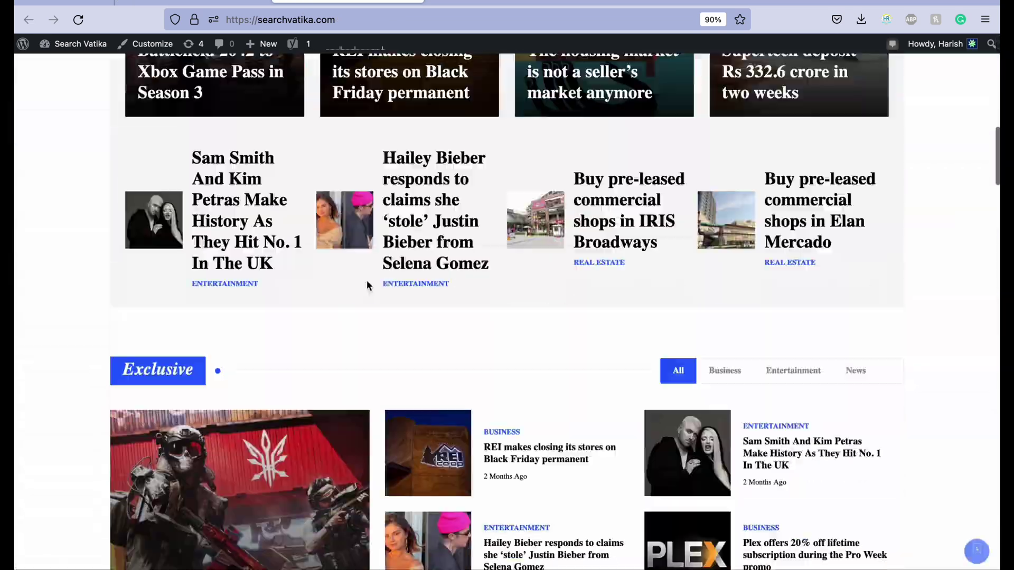
scroll(368, 285, down, 10)
scroll(368, 285, up, 7)
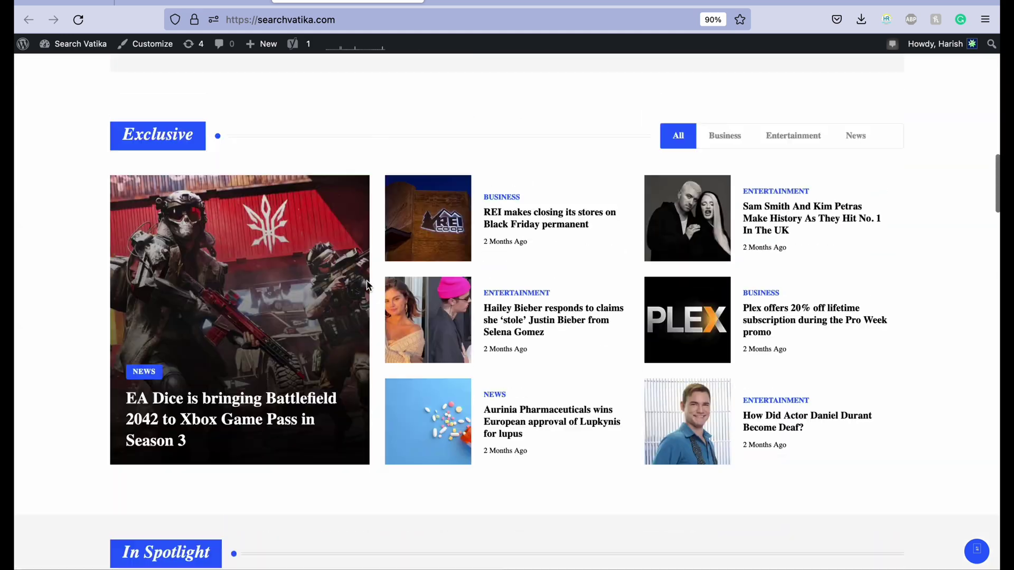
scroll(368, 285, up, 5)
click(74, 43)
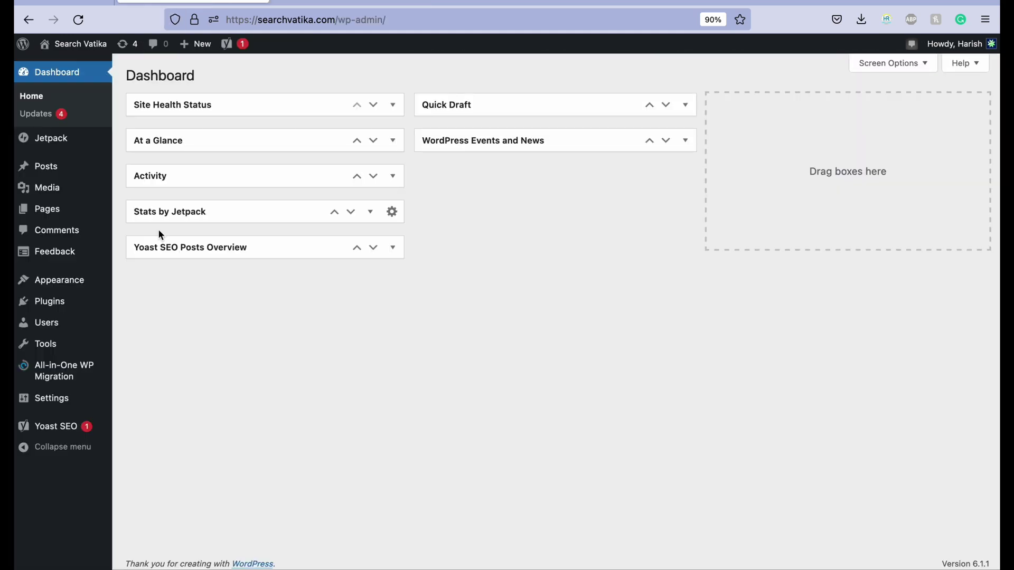
mouse_move(74, 283)
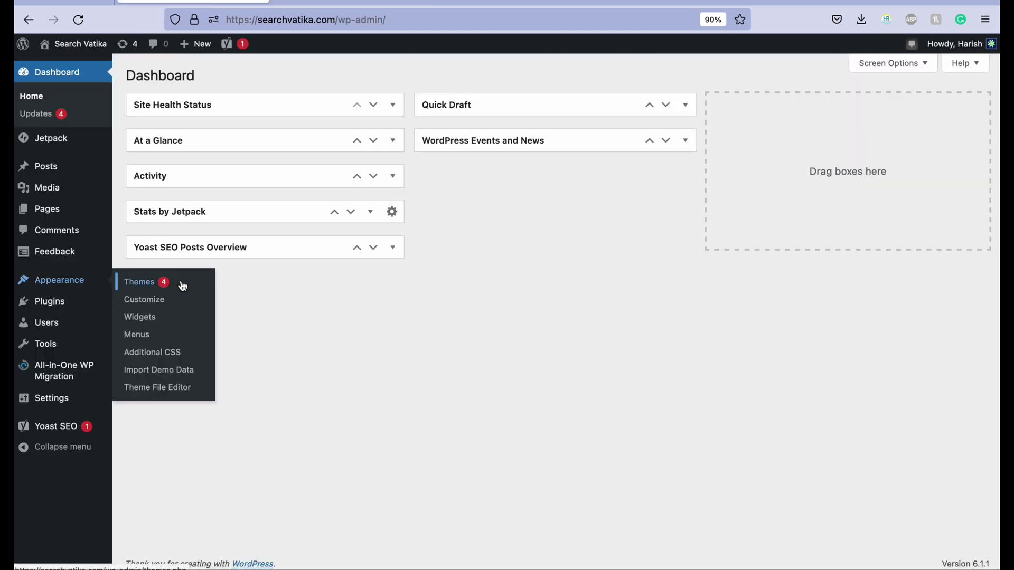
Open the Theme File Editor and load the parent Bizberg theme's files instead of News 24x7.
click(179, 389)
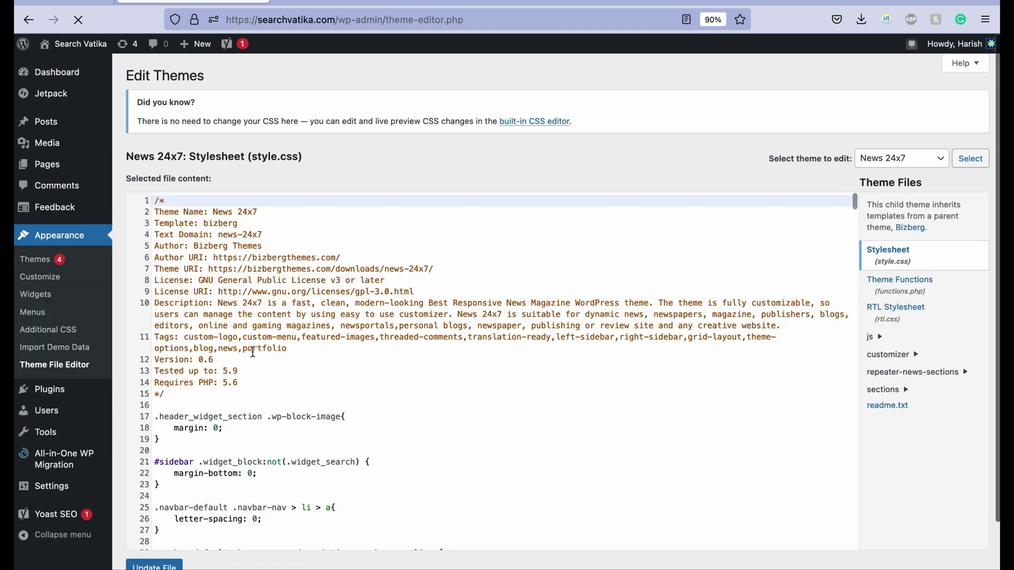
click(949, 165)
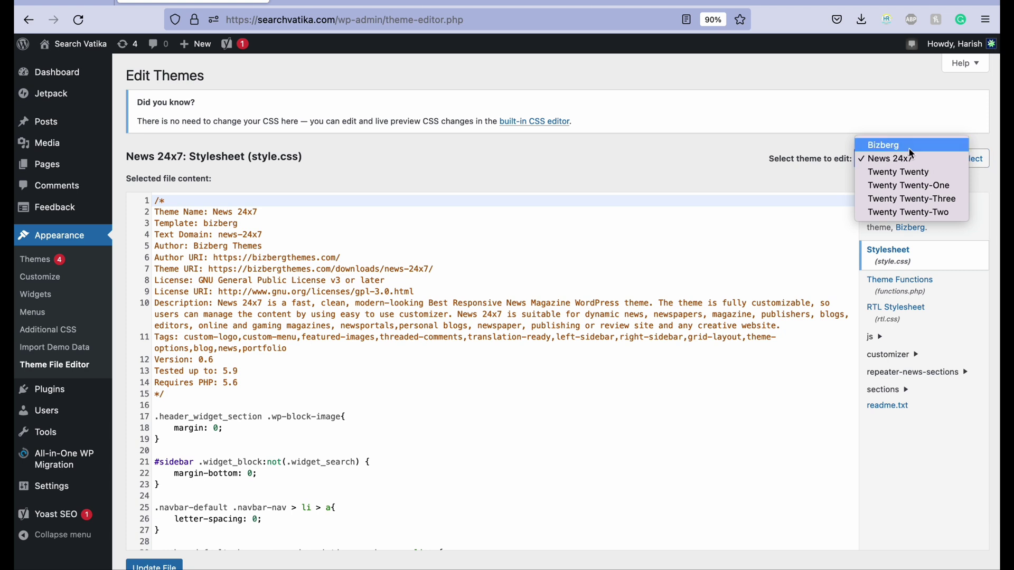
click(905, 147)
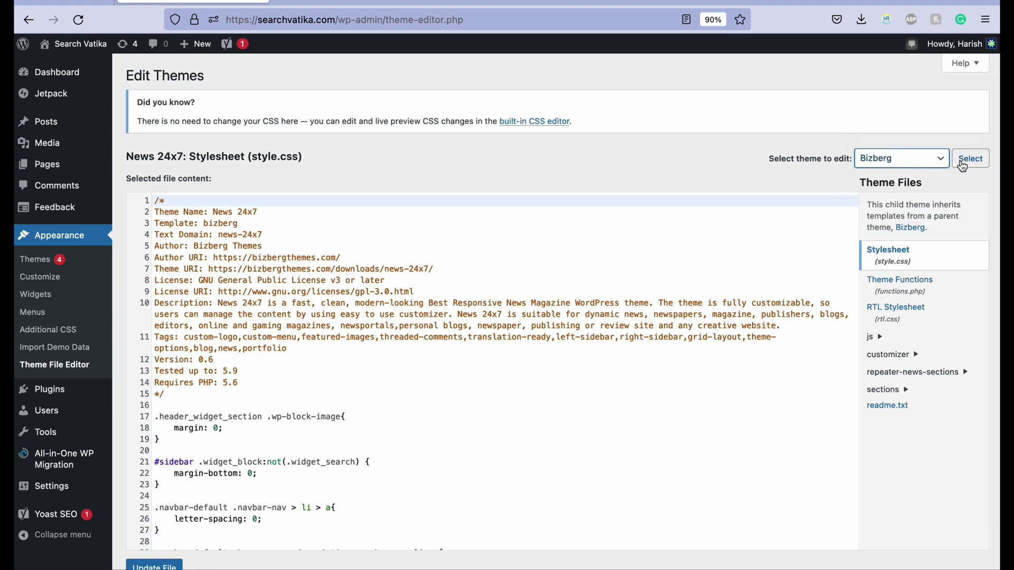
click(928, 161)
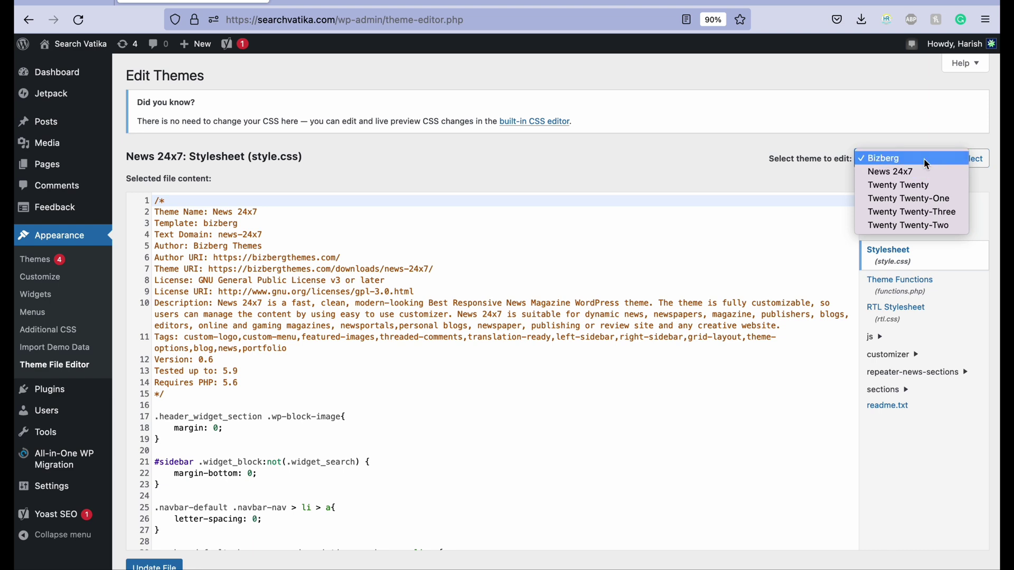
click(924, 159)
click(970, 158)
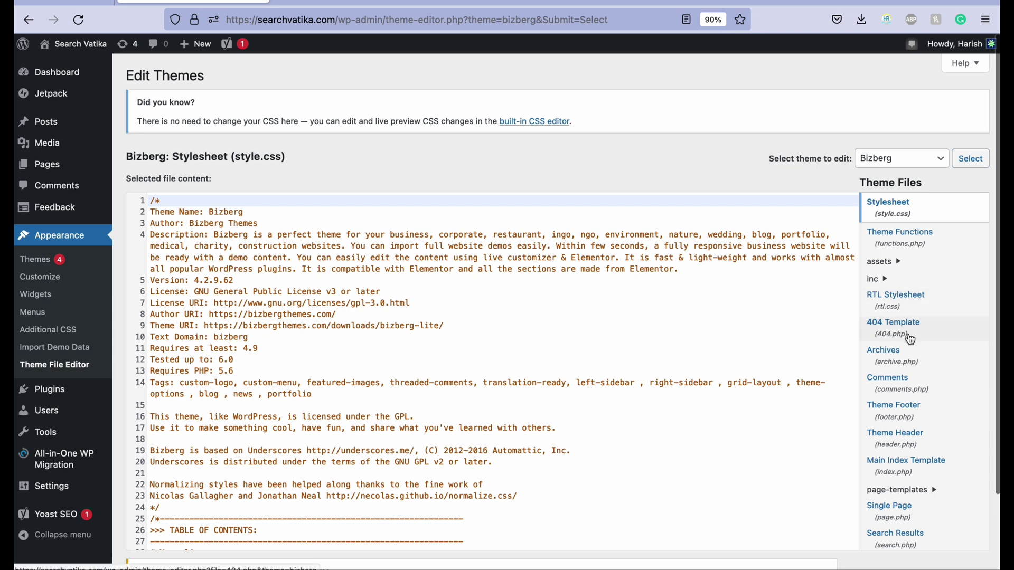
Paste the AdSense script tag on a new line after wp_head() in Bizberg's header.php.
scroll(906, 336, down, 2)
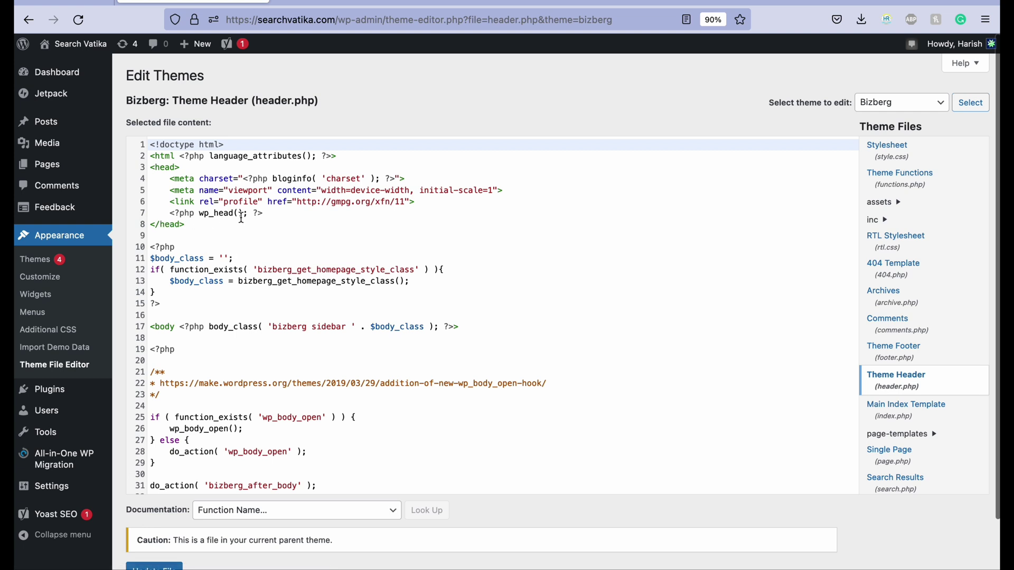
click(264, 214)
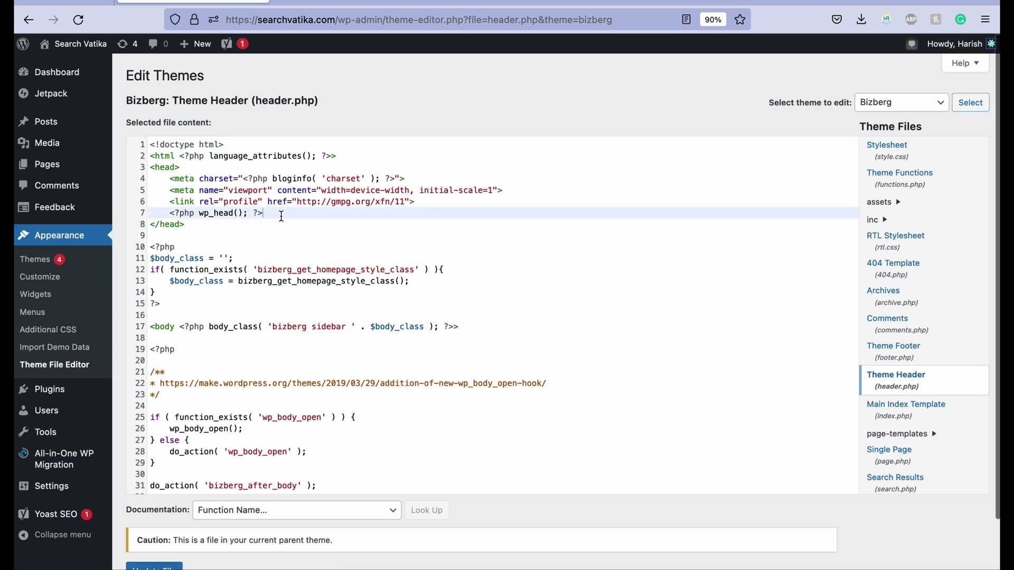
key(Return)
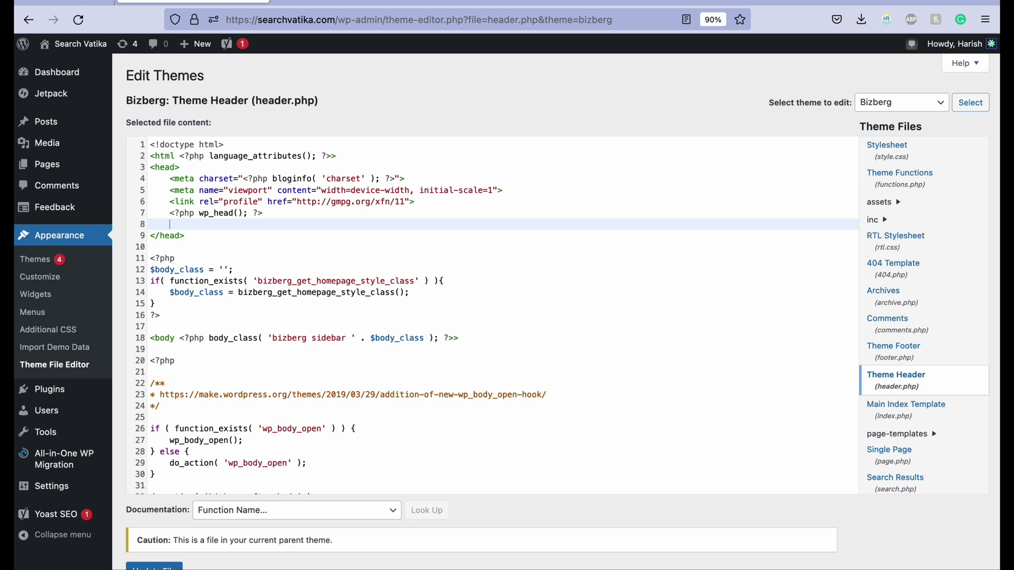
key(super+v)
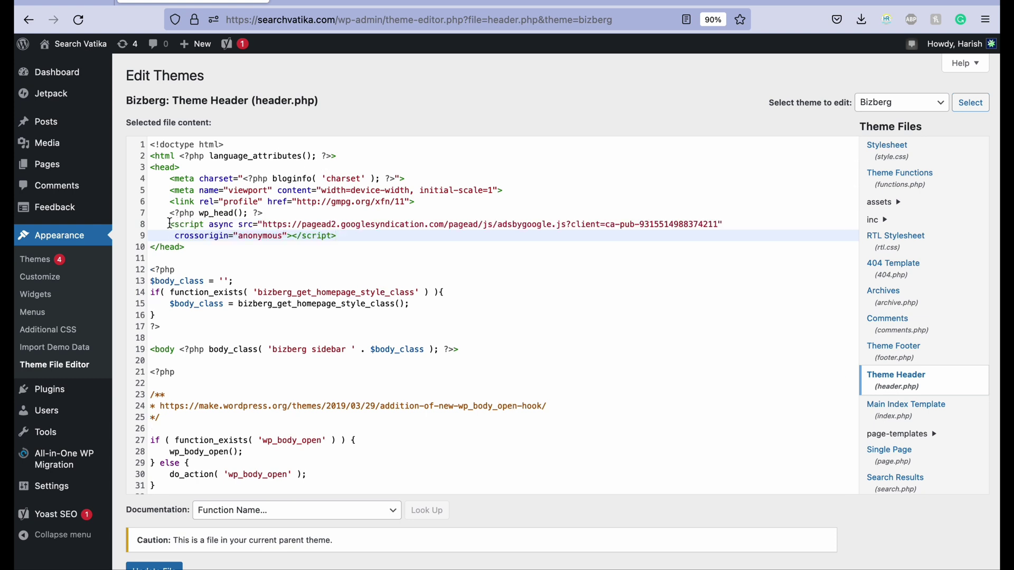
drag(170, 224, 350, 233)
click(350, 232)
Save the edited header.php with Update File.
scroll(409, 354, down, 1)
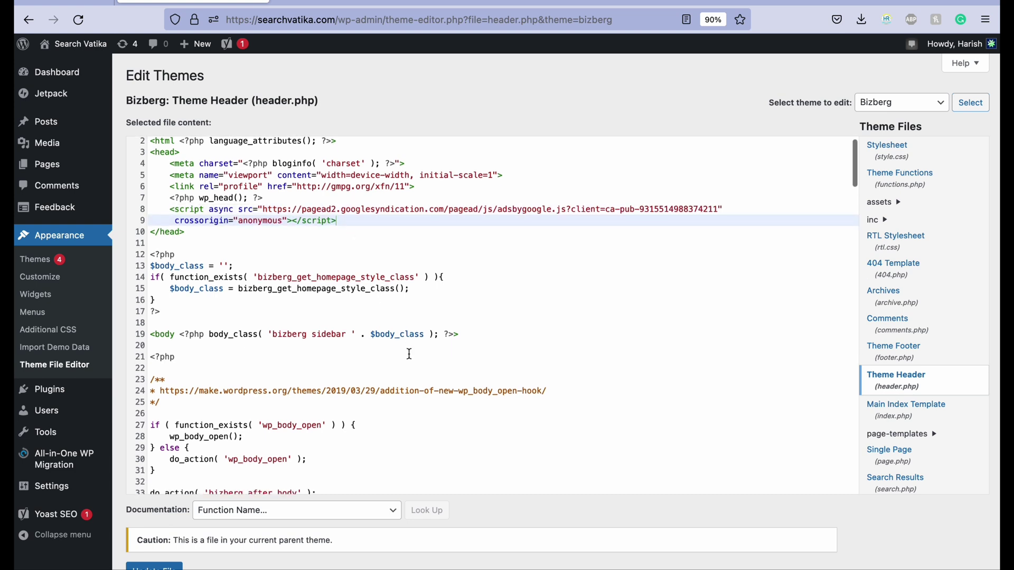
scroll(411, 508, down, 2)
click(174, 517)
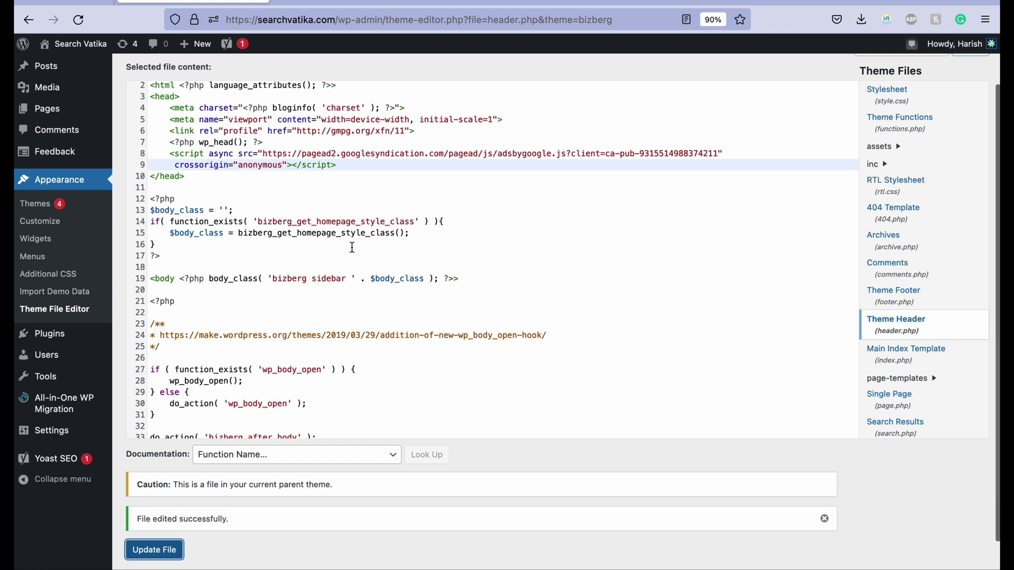
mouse_move(602, 566)
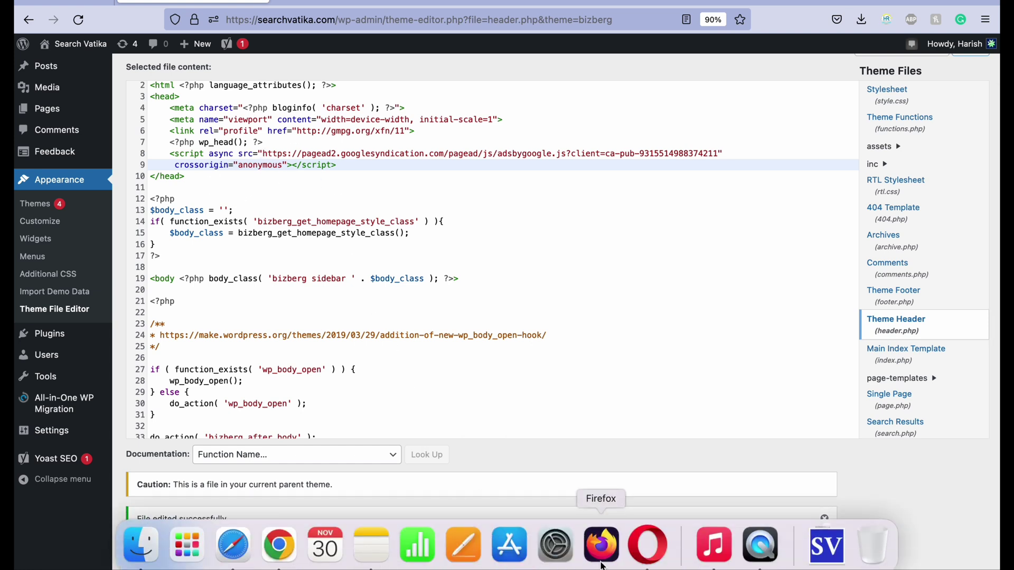
Request a review of searchvatika.com from the AdSense Sites page and review the completed setup.
click(649, 551)
scroll(337, 378, down, 3)
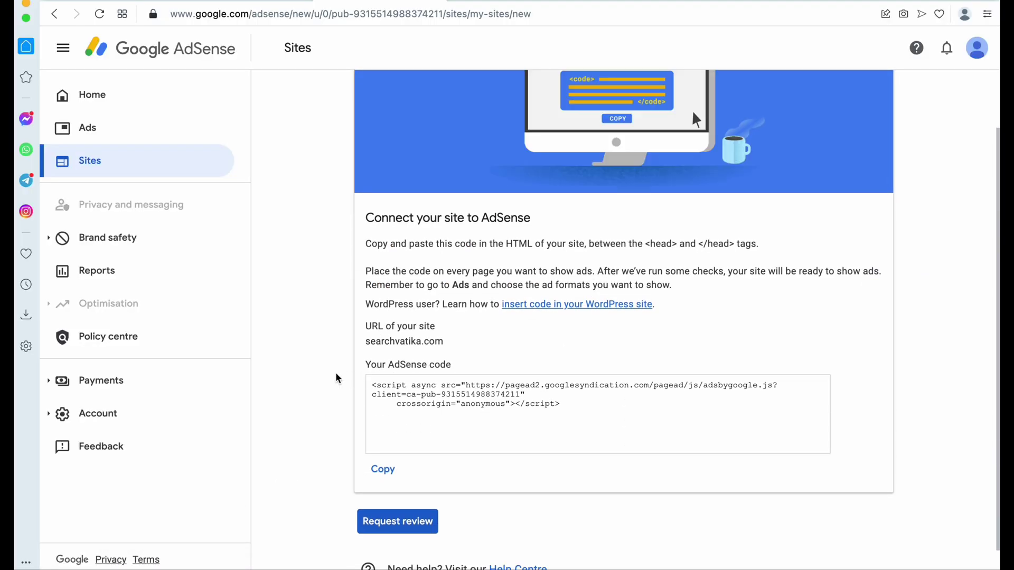
click(399, 493)
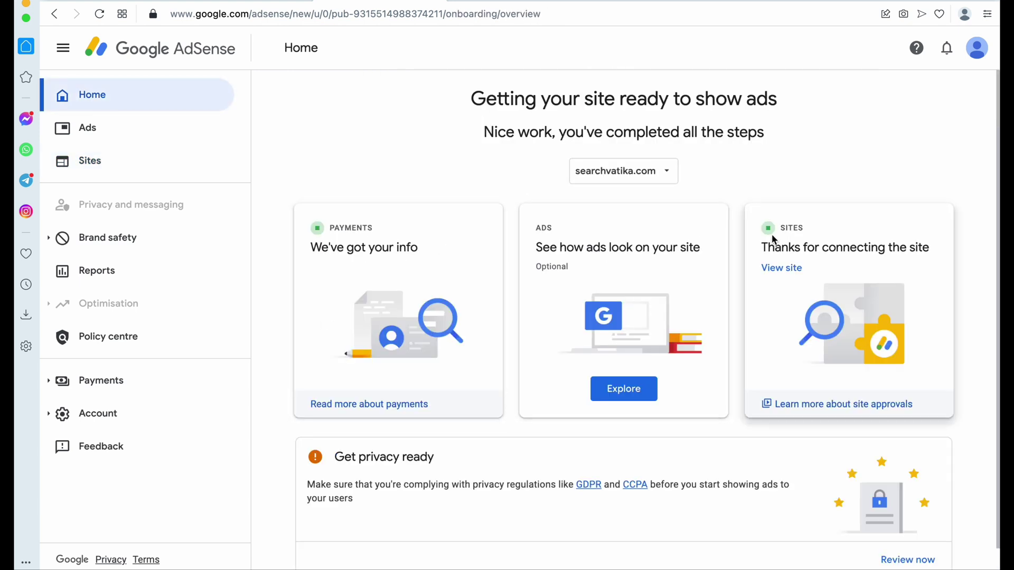
scroll(820, 266, down, 1)
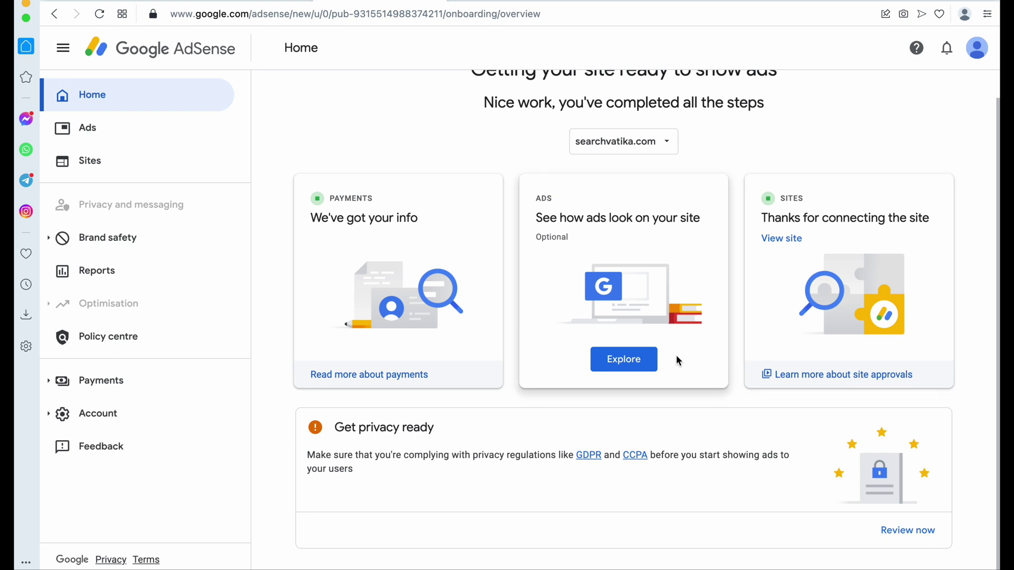
scroll(765, 293, up, 1)
scroll(769, 256, down, 1)
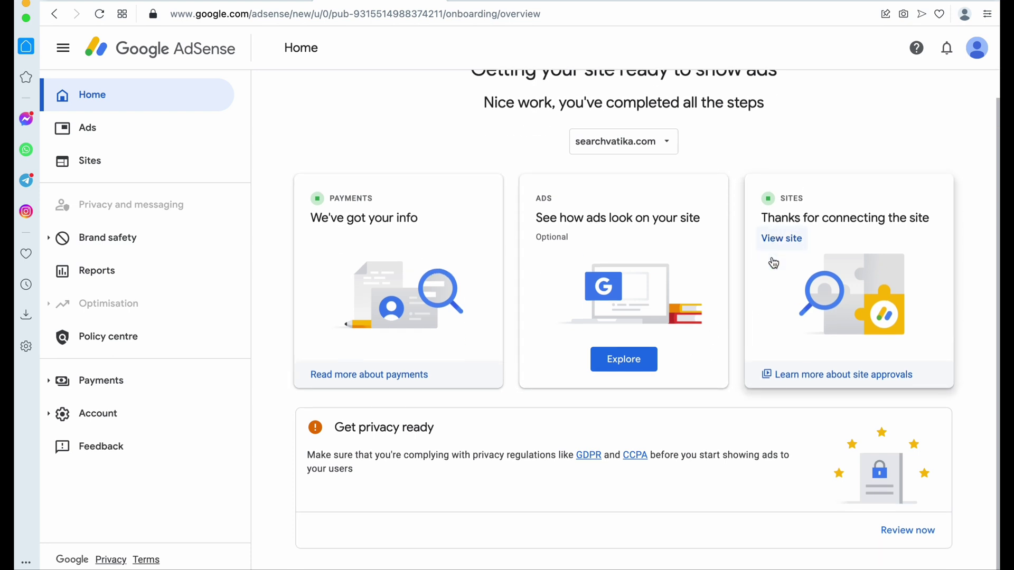
scroll(769, 264, up, 1)
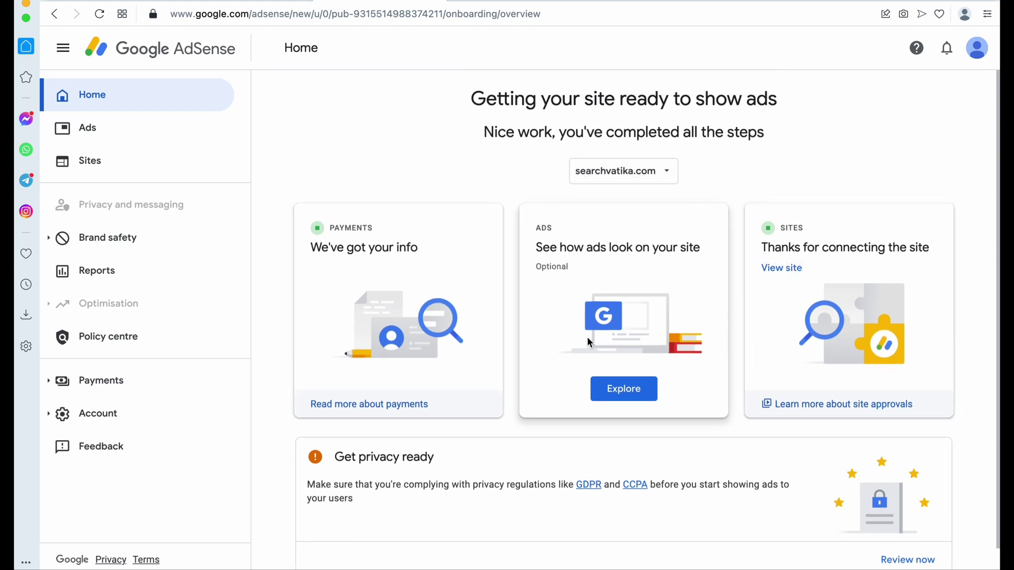
Go to Ads by site and close the Auto ads introduction carousel.
click(139, 135)
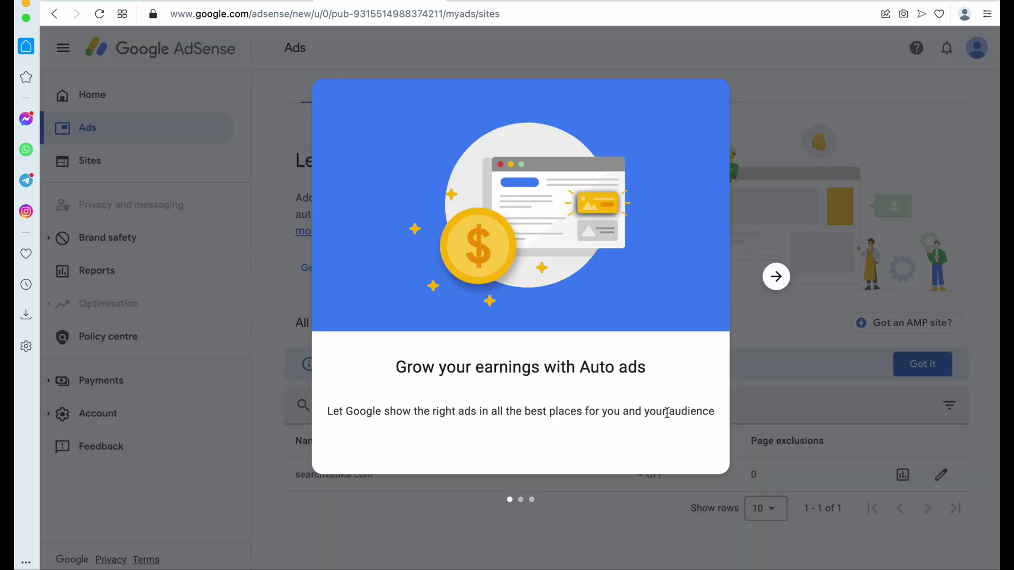
click(774, 277)
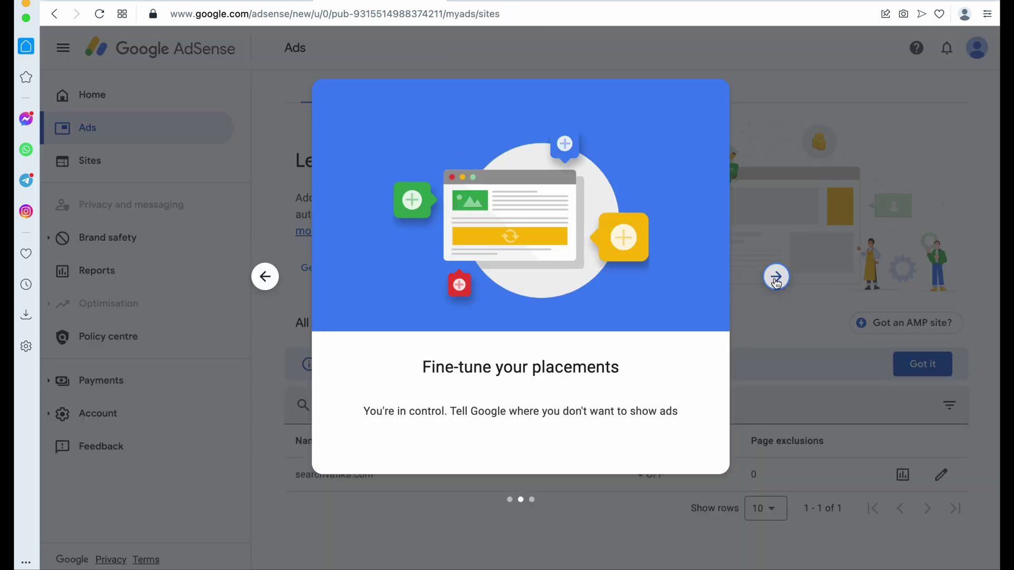
click(776, 276)
click(524, 442)
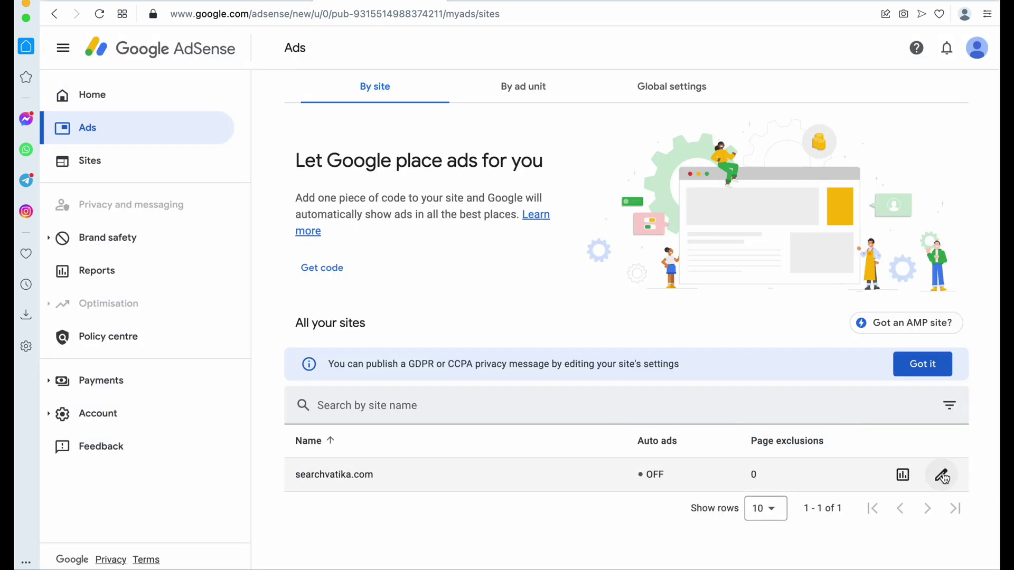
Turn Auto ads on for searchvatika.com and apply the settings now.
drag(376, 473, 285, 471)
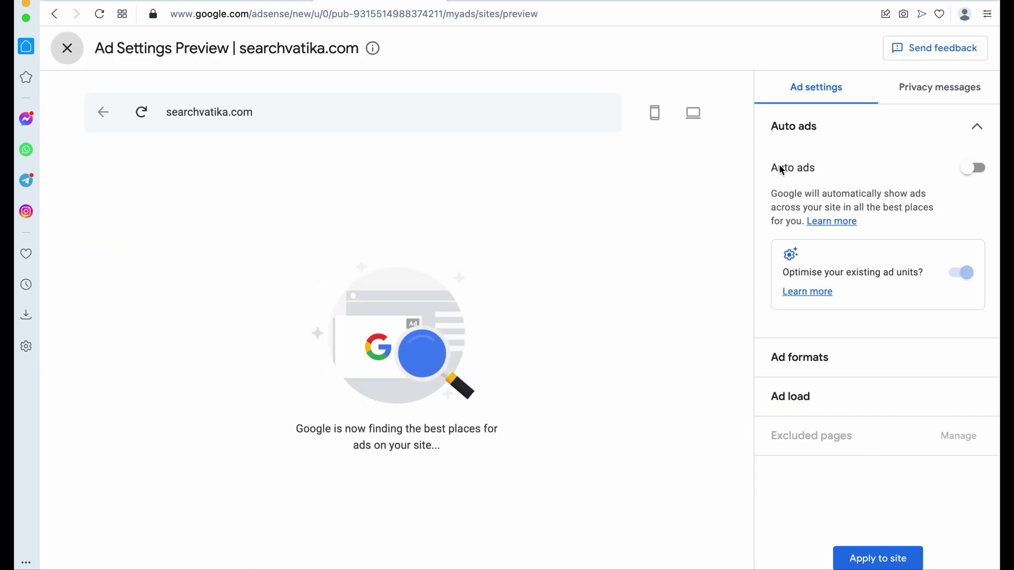
drag(771, 168, 806, 170)
click(820, 168)
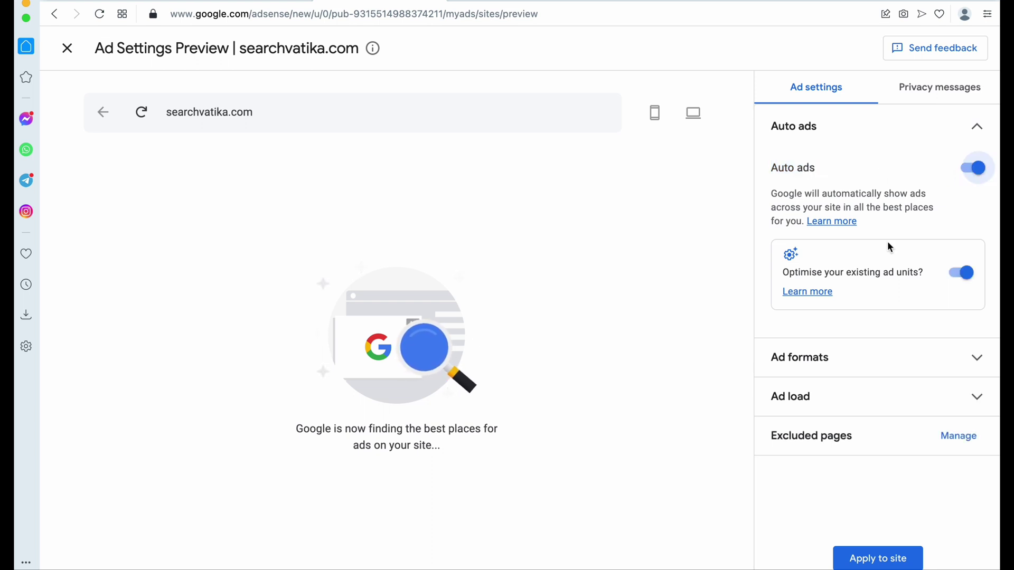
click(878, 557)
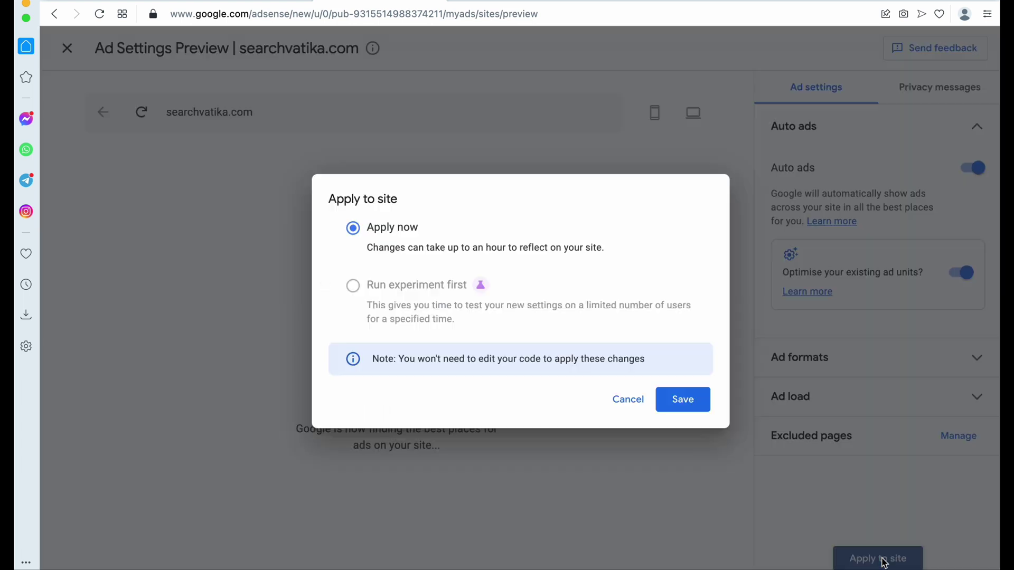
click(684, 402)
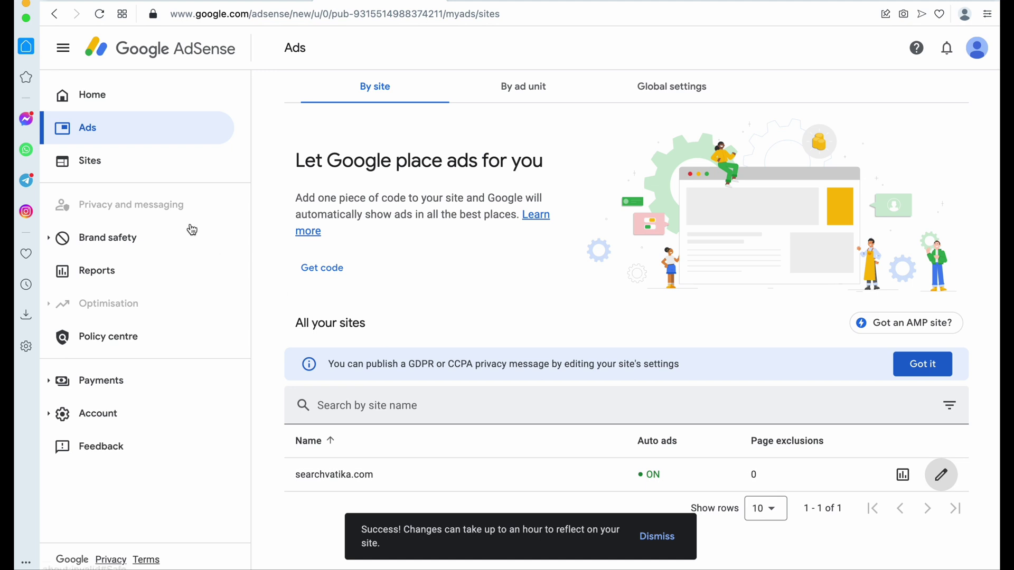
Return to AdSense Home showing all setup steps completed for searchvatika.com.
click(113, 101)
scroll(739, 285, down, 1)
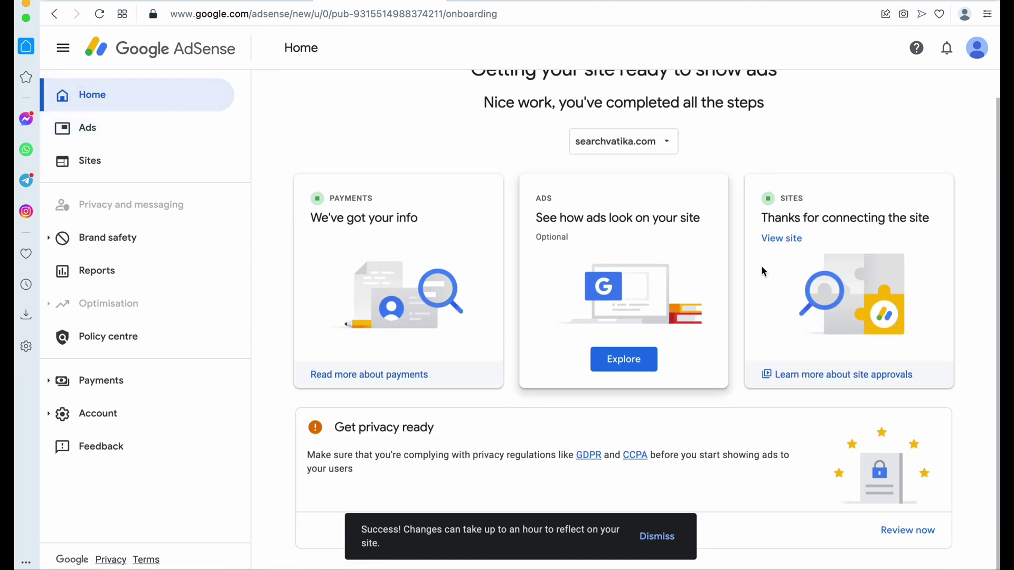
drag(922, 215, 769, 215)
click(789, 238)
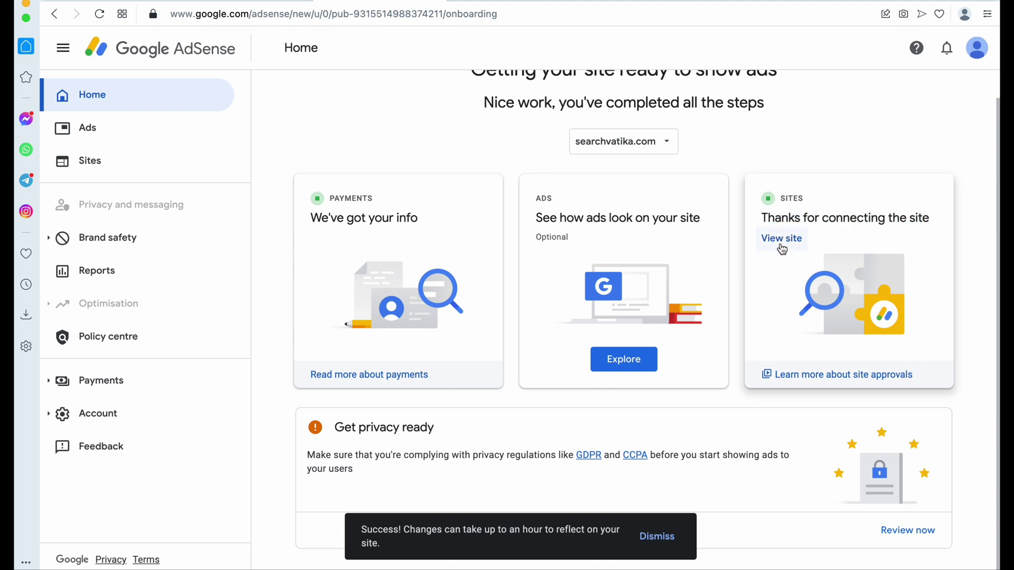
scroll(782, 247, up, 1)
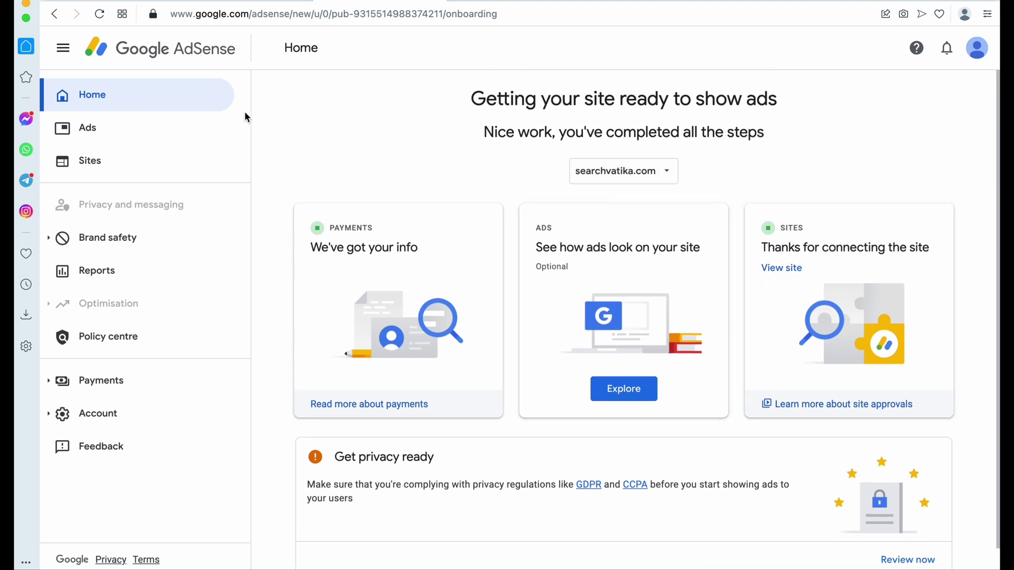
Read the AdSense welcome email in Gmail.
click(233, 8)
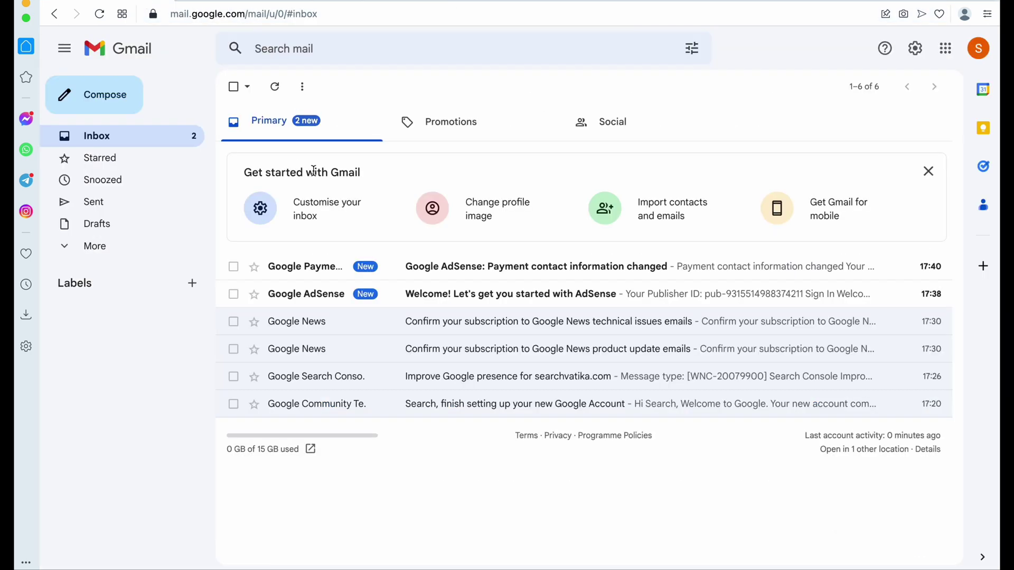
click(433, 295)
scroll(421, 350, down, 8)
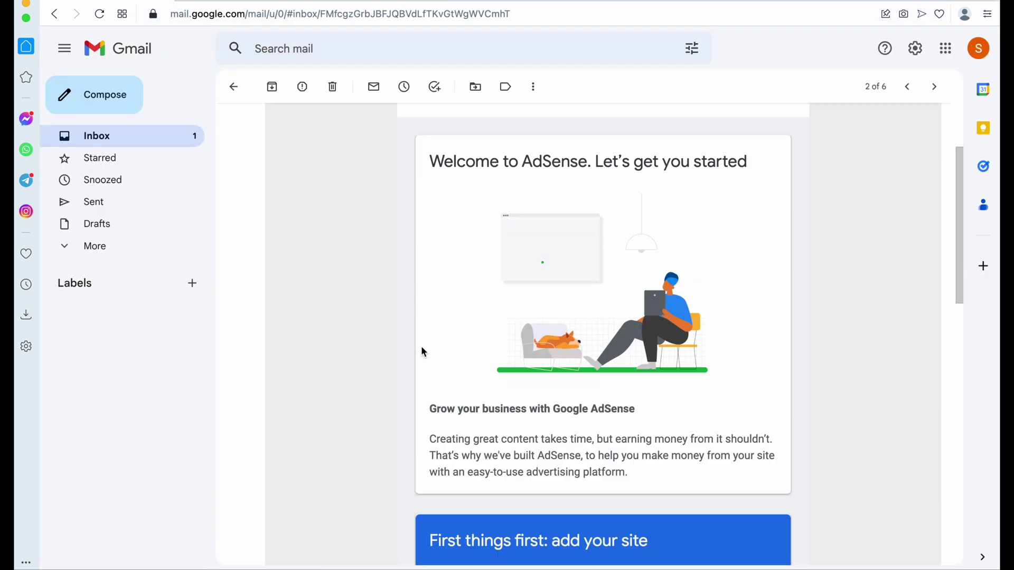
scroll(372, 316, up, 1)
scroll(372, 316, down, 4)
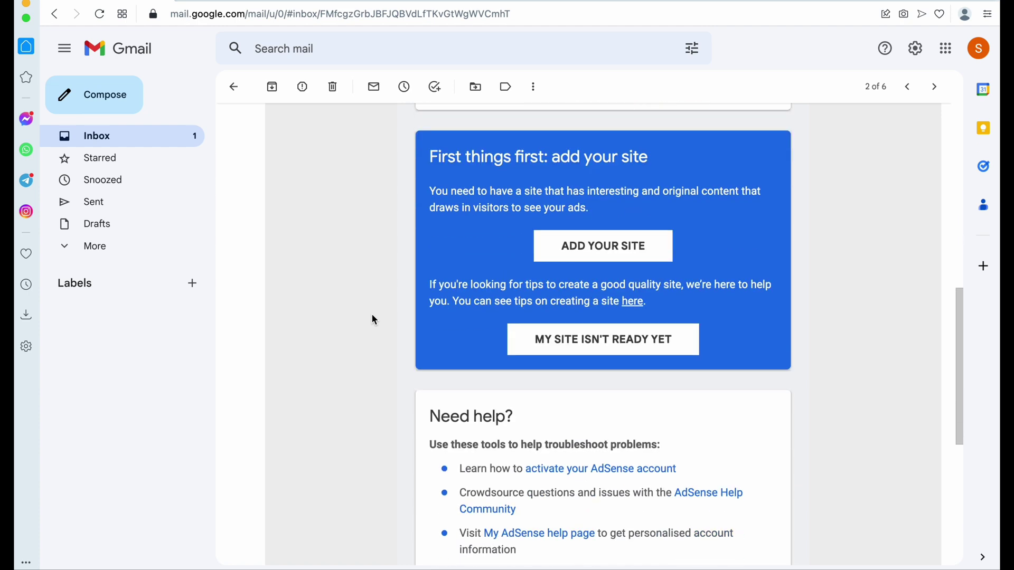
scroll(558, 264, up, 10)
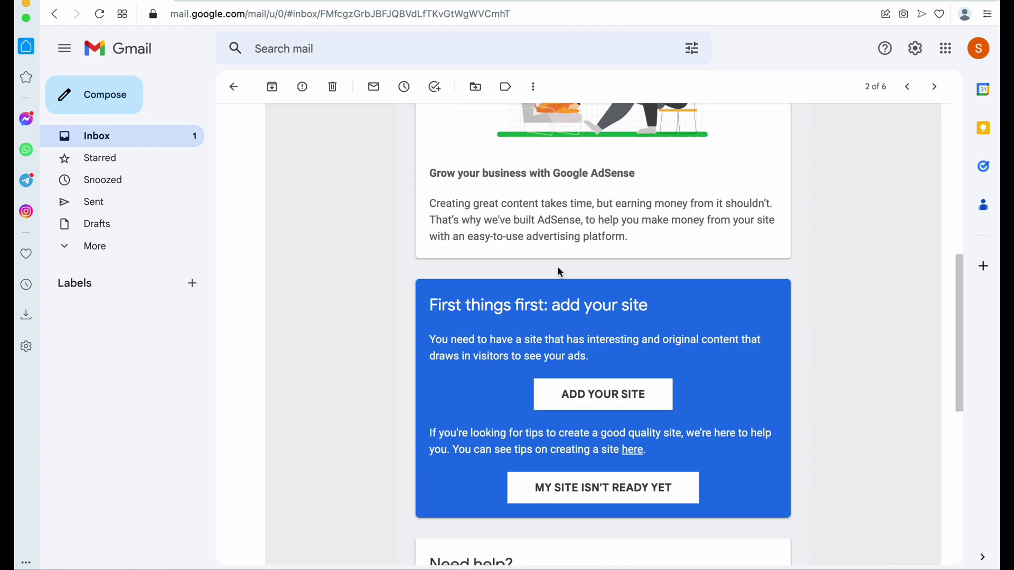
click(234, 86)
Read the payment contact information changed email, check Promotions and Primary, then open a new Firefox tab.
click(479, 267)
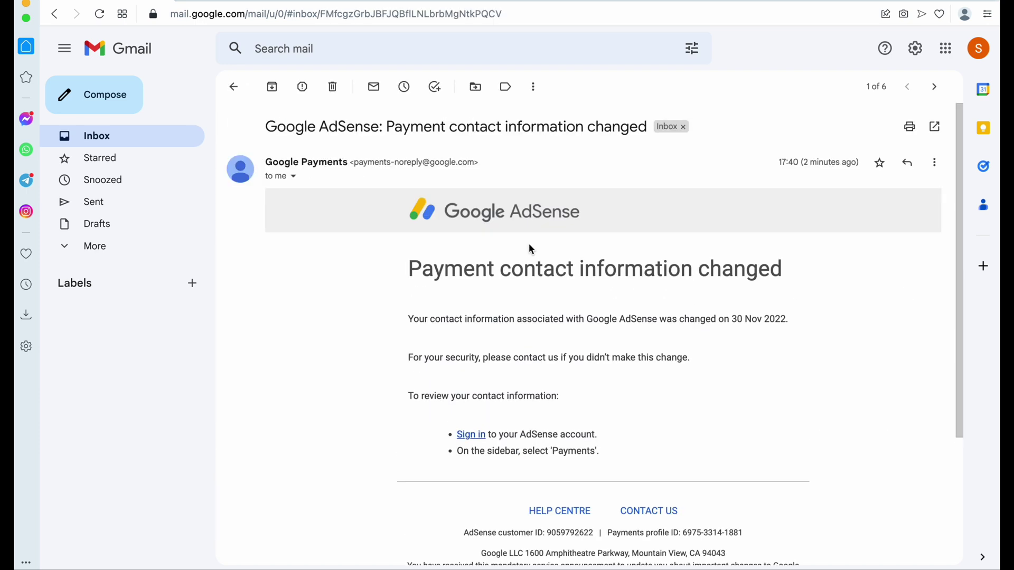
scroll(581, 414, down, 4)
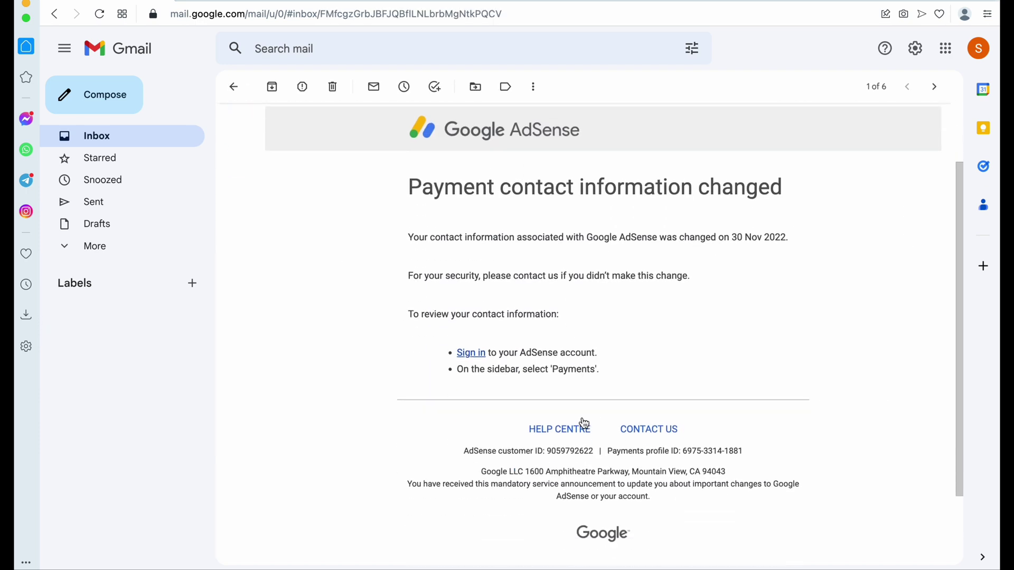
scroll(579, 385, up, 4)
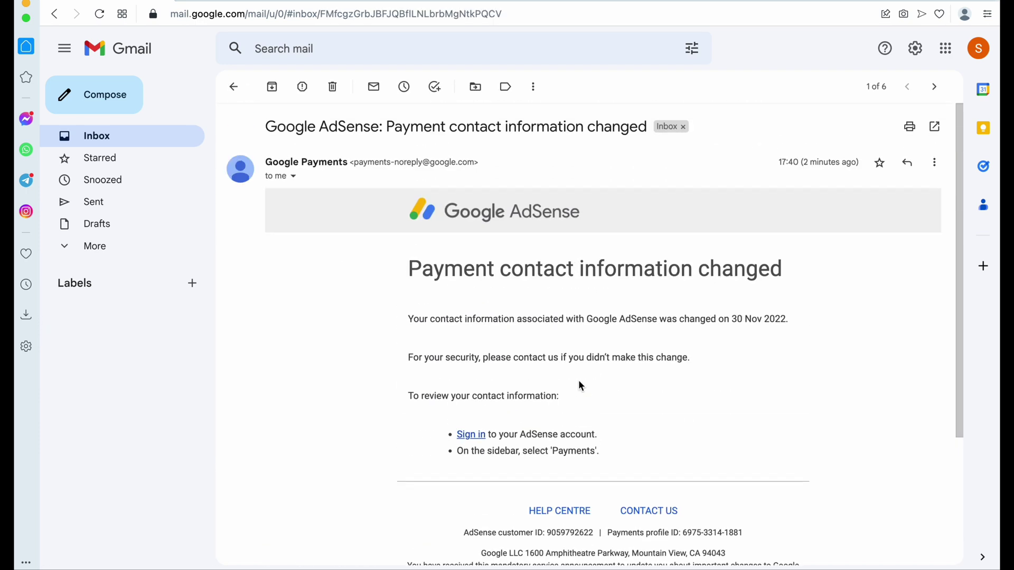
click(233, 87)
click(477, 123)
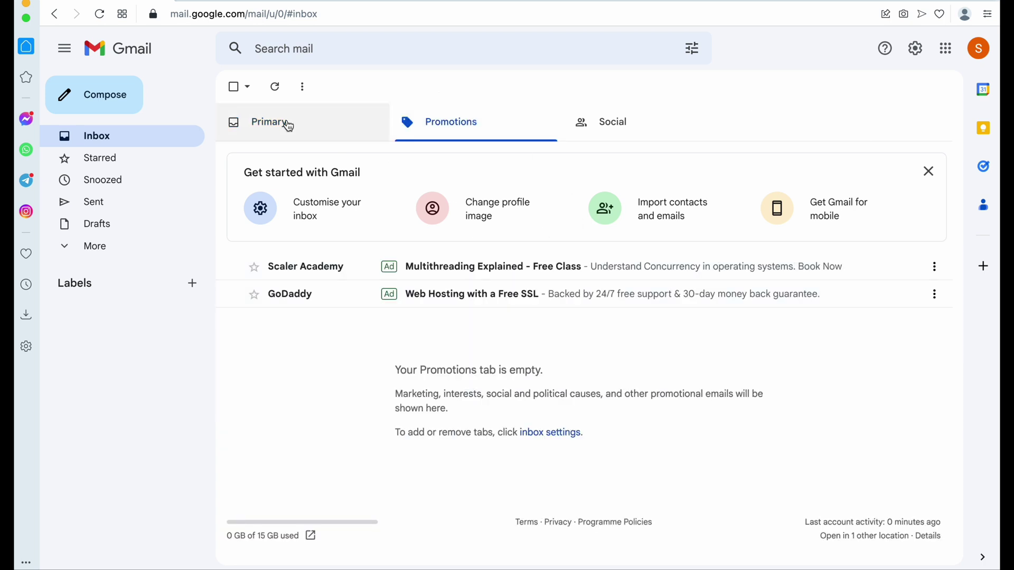
click(310, 130)
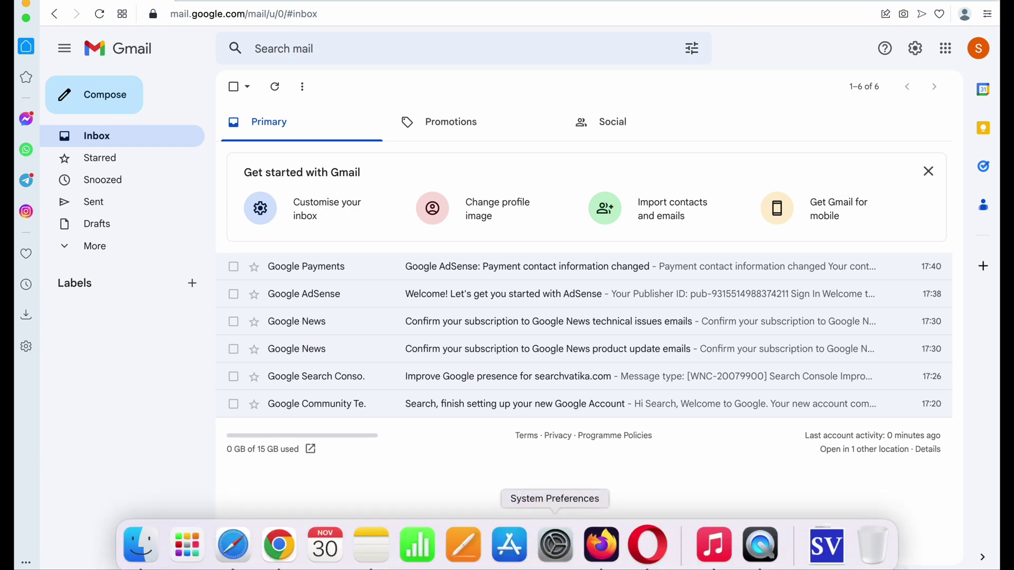
click(601, 544)
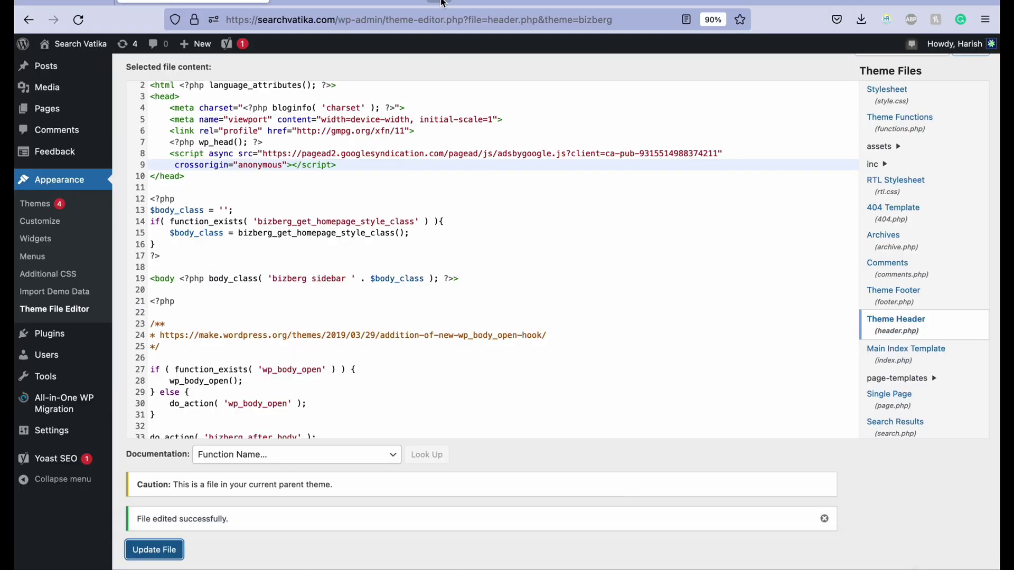
click(443, 2)
Open the suggested Fiverr gig for Google AdSense and News approval.
text(fiverr.com/)
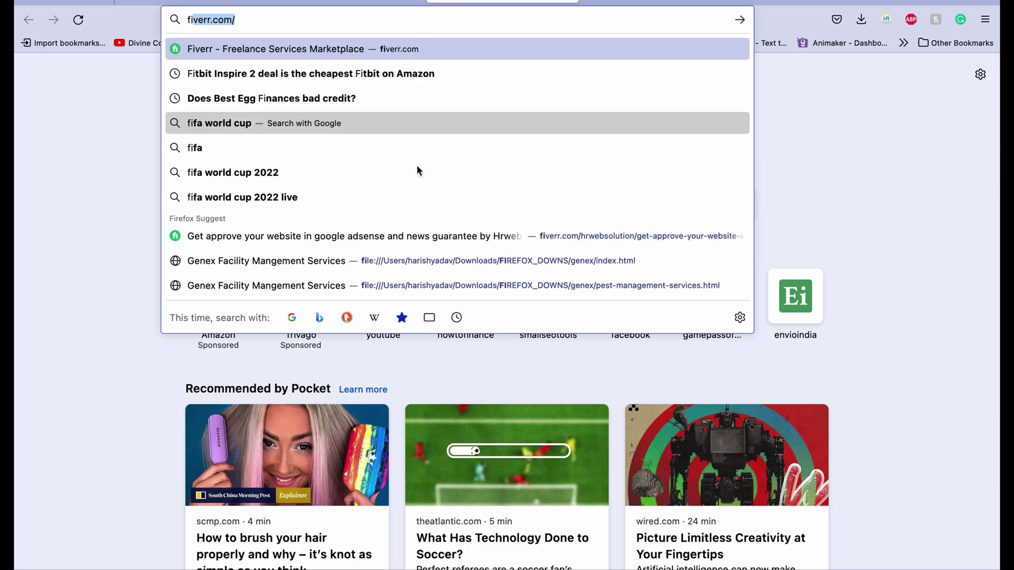
click(421, 234)
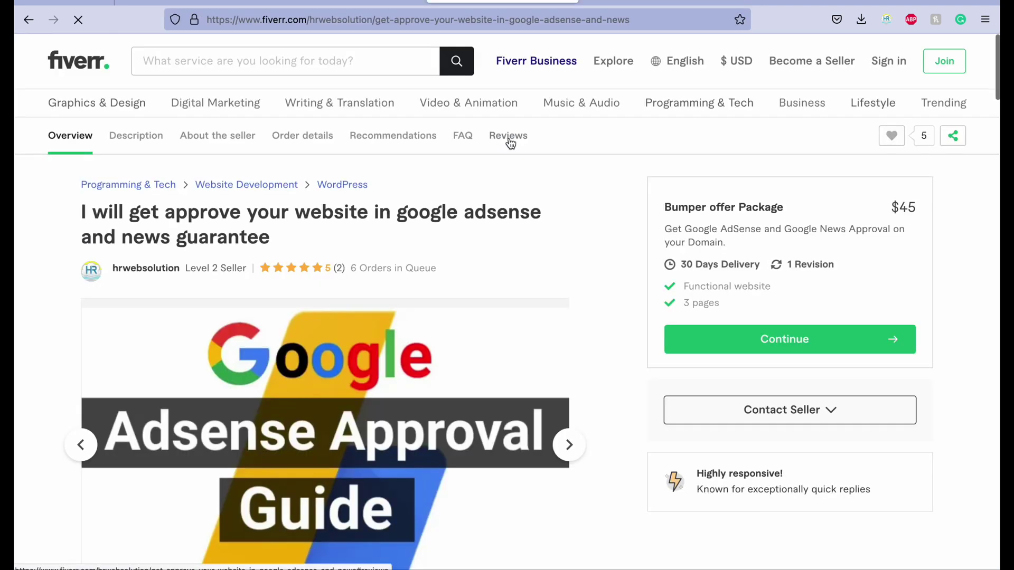
scroll(323, 199, down, 1)
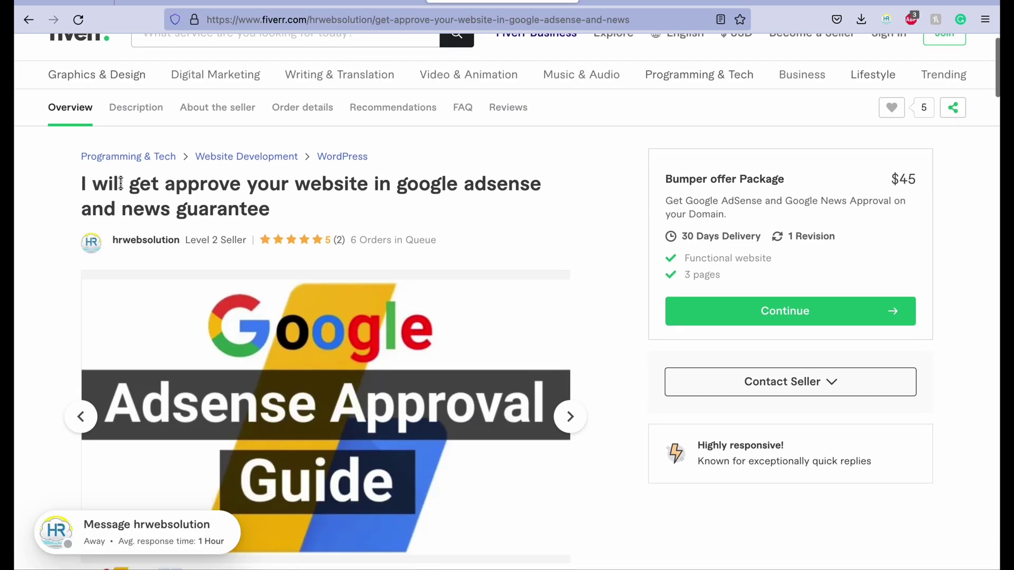
drag(81, 185, 291, 203)
click(291, 204)
Look through the gig's description, seller details and $45 order details.
scroll(615, 217, down, 2)
scroll(625, 219, down, 2)
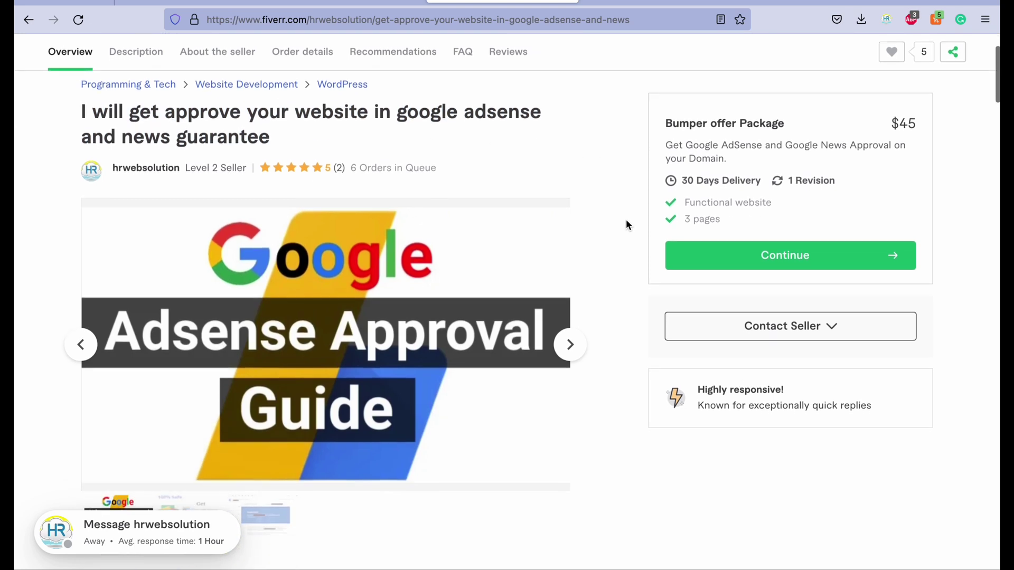
scroll(625, 220, up, 2)
scroll(626, 220, down, 9)
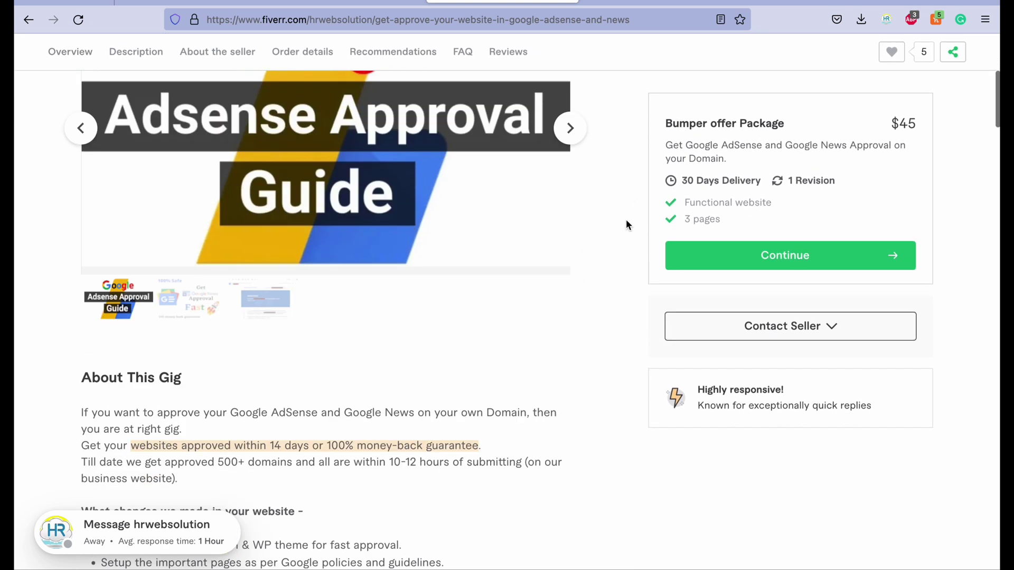
scroll(626, 225, down, 3)
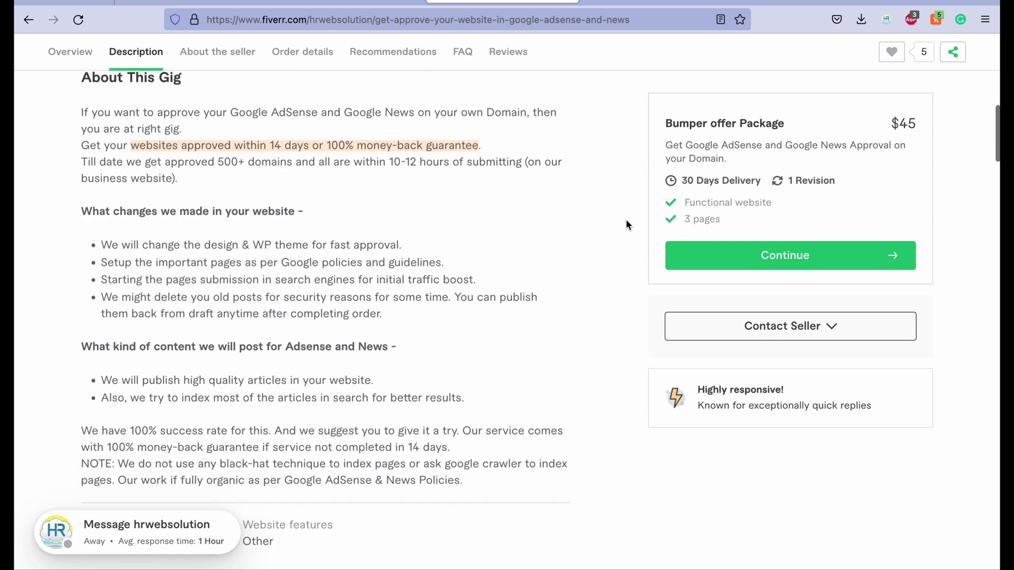
scroll(625, 220, up, 2)
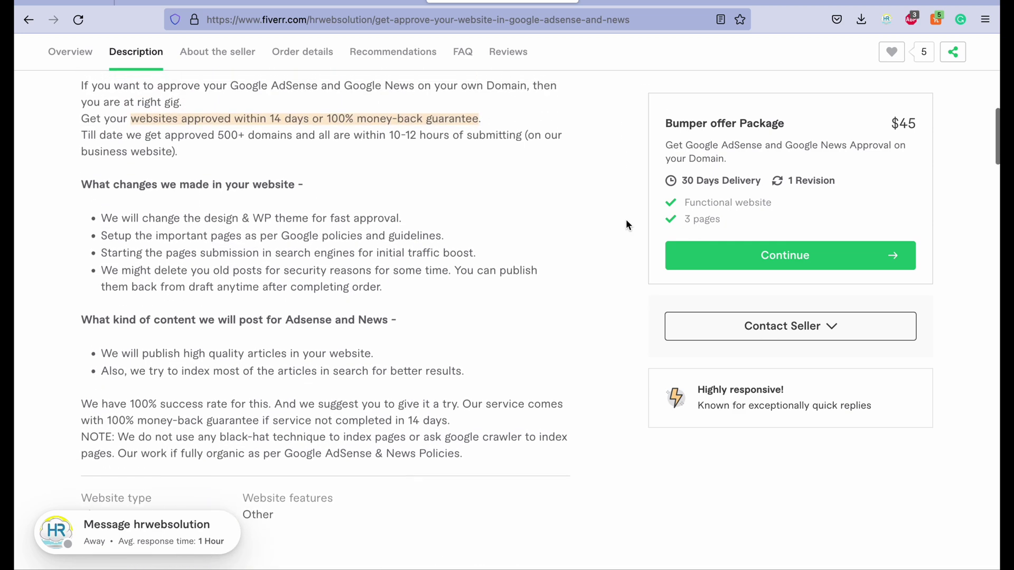
scroll(626, 220, down, 9)
scroll(626, 224, down, 5)
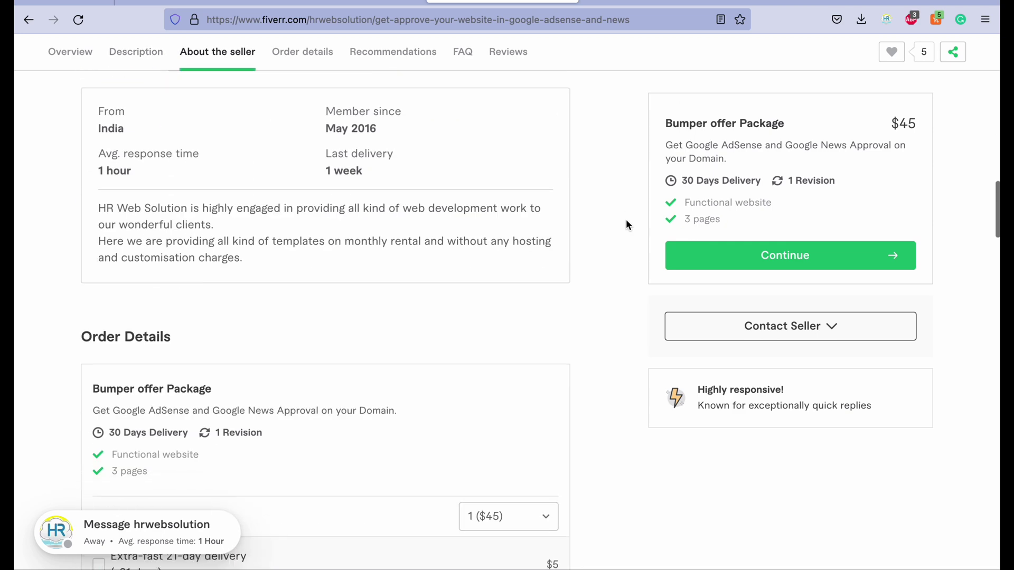
scroll(627, 222, up, 15)
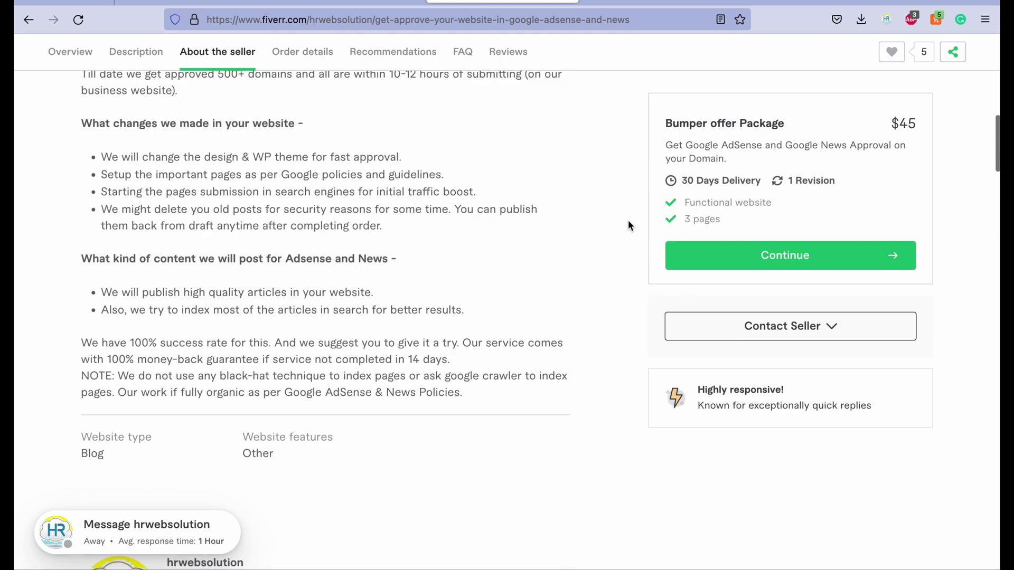